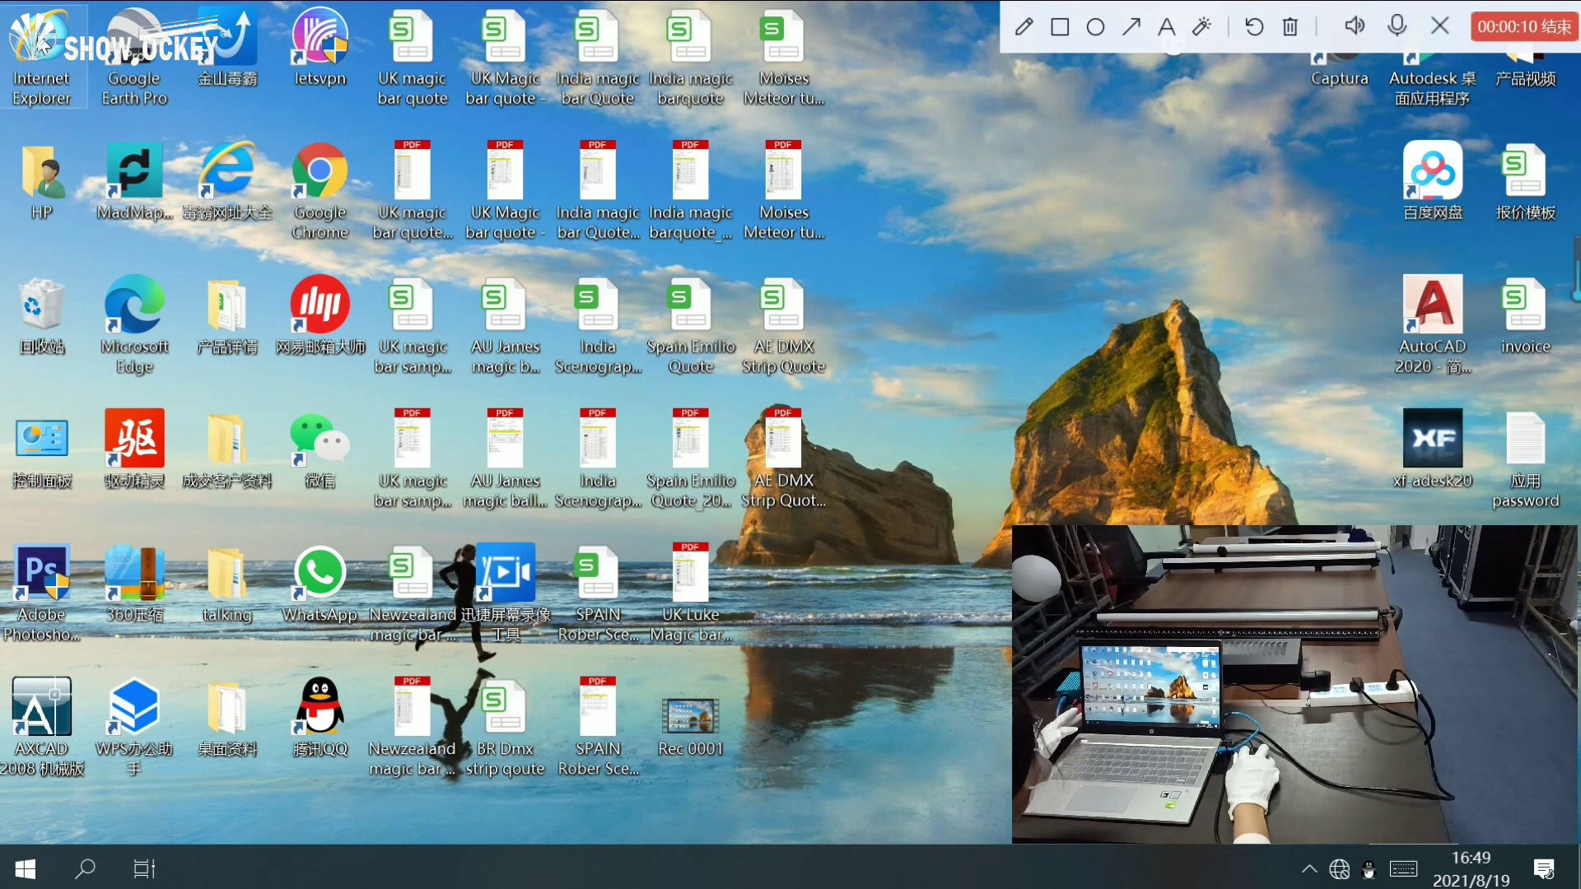
# - Launch Edge and try loading 192.168.1.200, which reports the address as unreachable
pyautogui.doubleClick(41, 46)
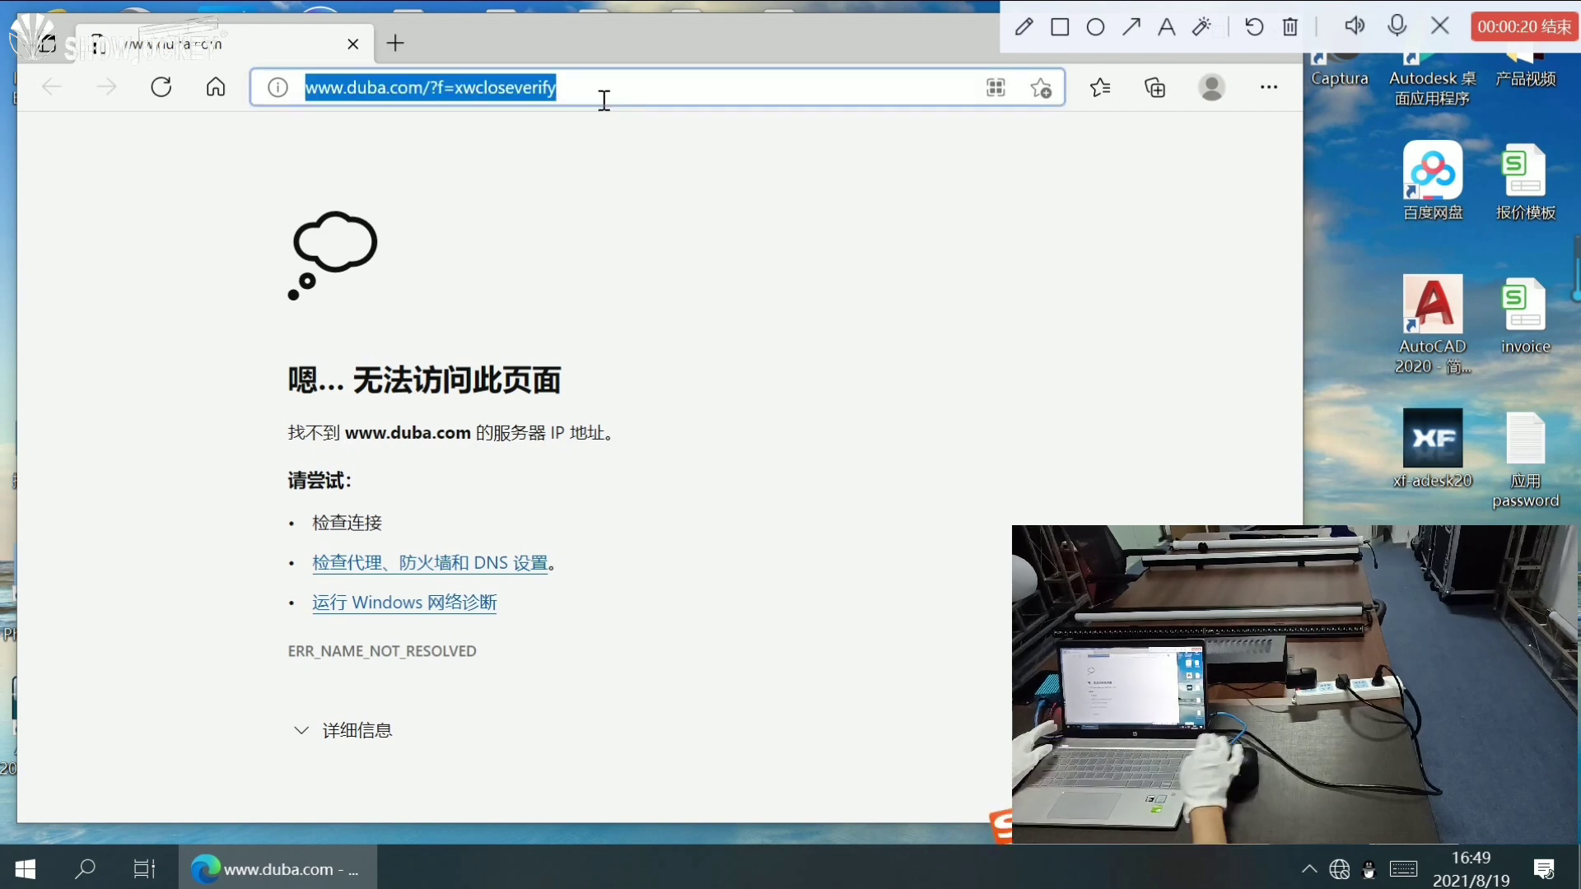
pyautogui.press('BackSpace')
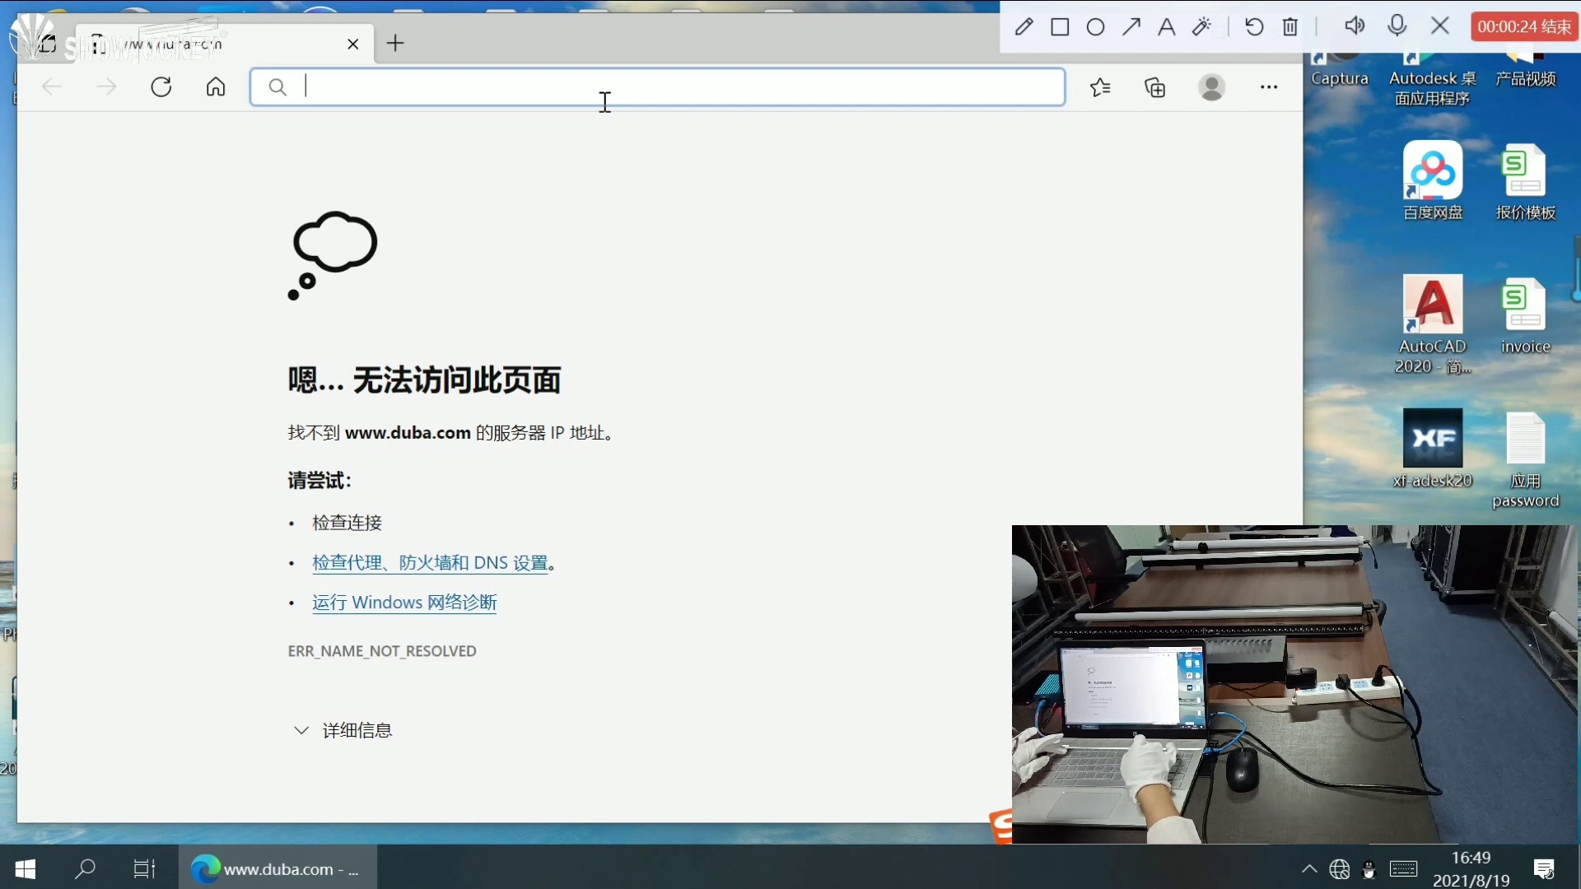
pyautogui.write('192.168.1.200')
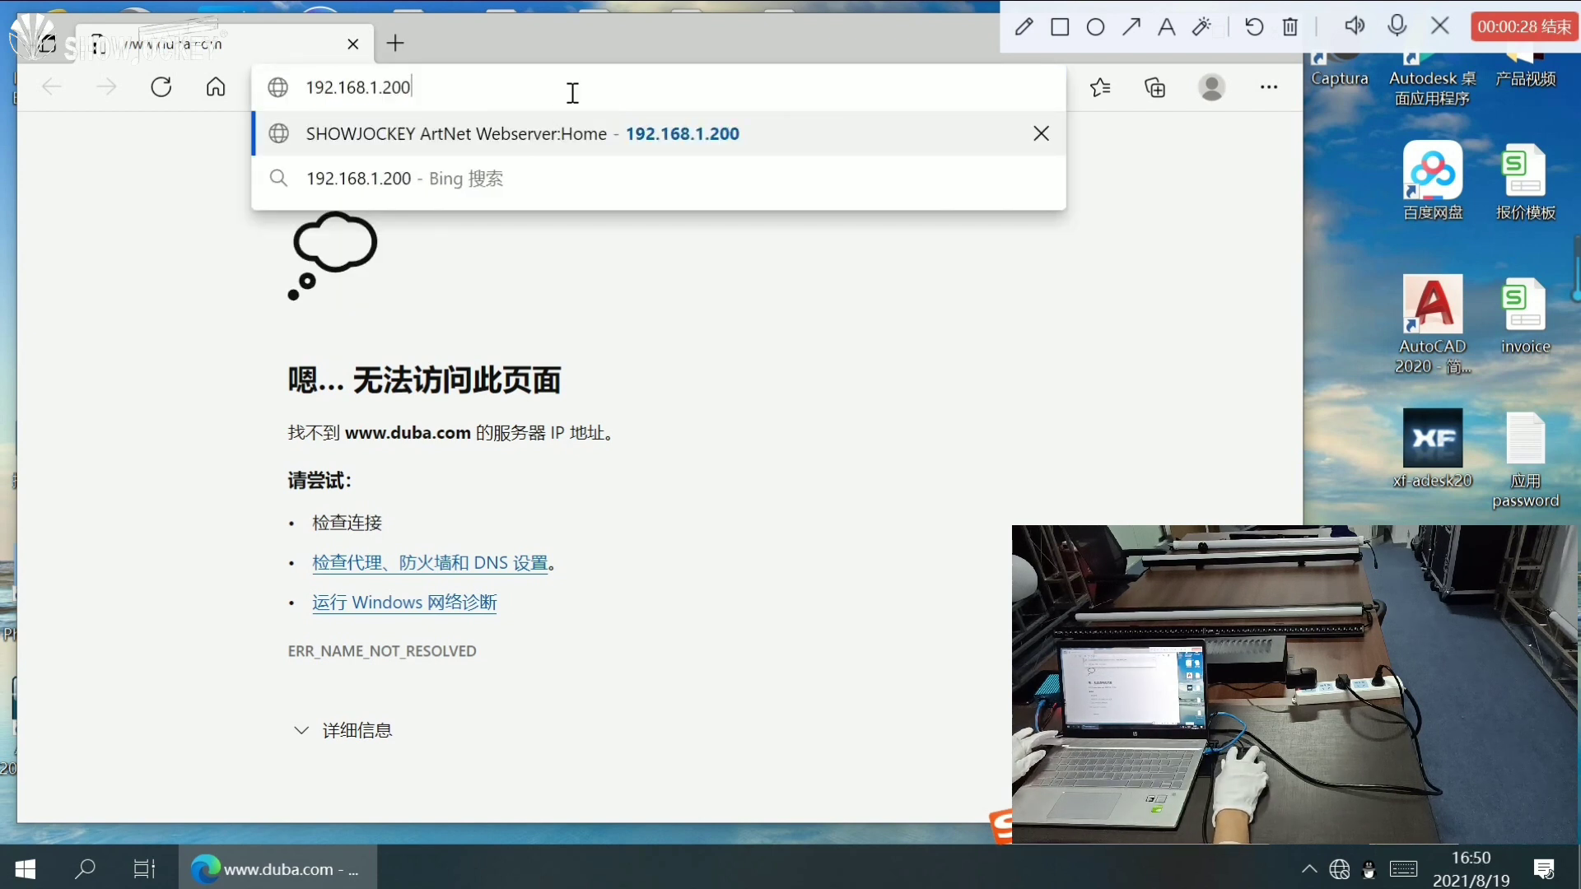
pyautogui.press('Return')
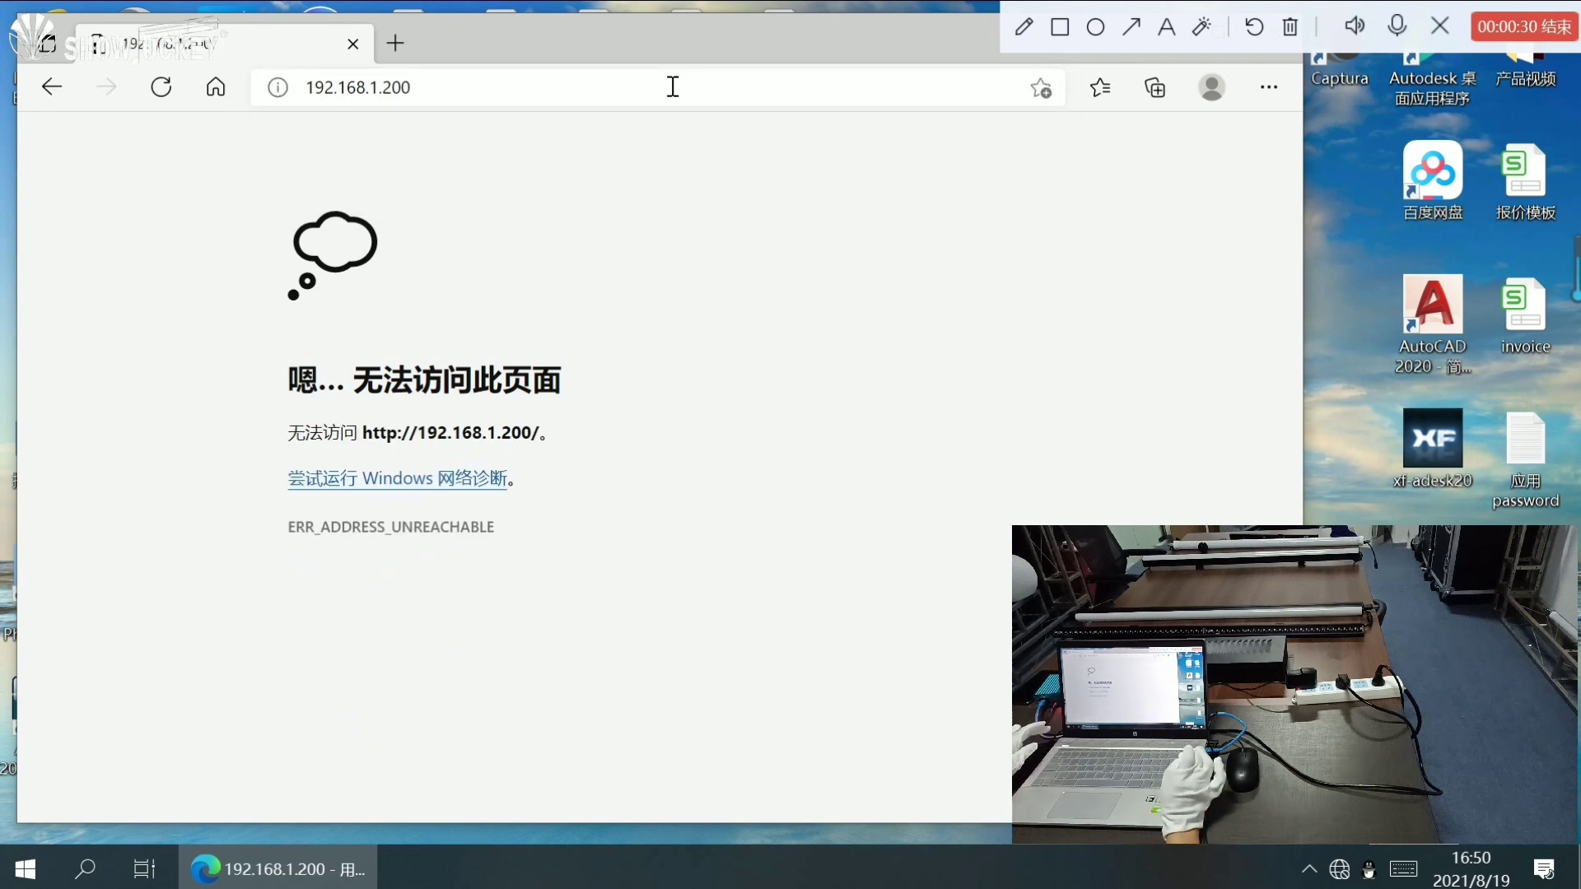
# - Go from the tray network icon to Network & Internet settings and the 以太网 page
pyautogui.click(1354, 373)
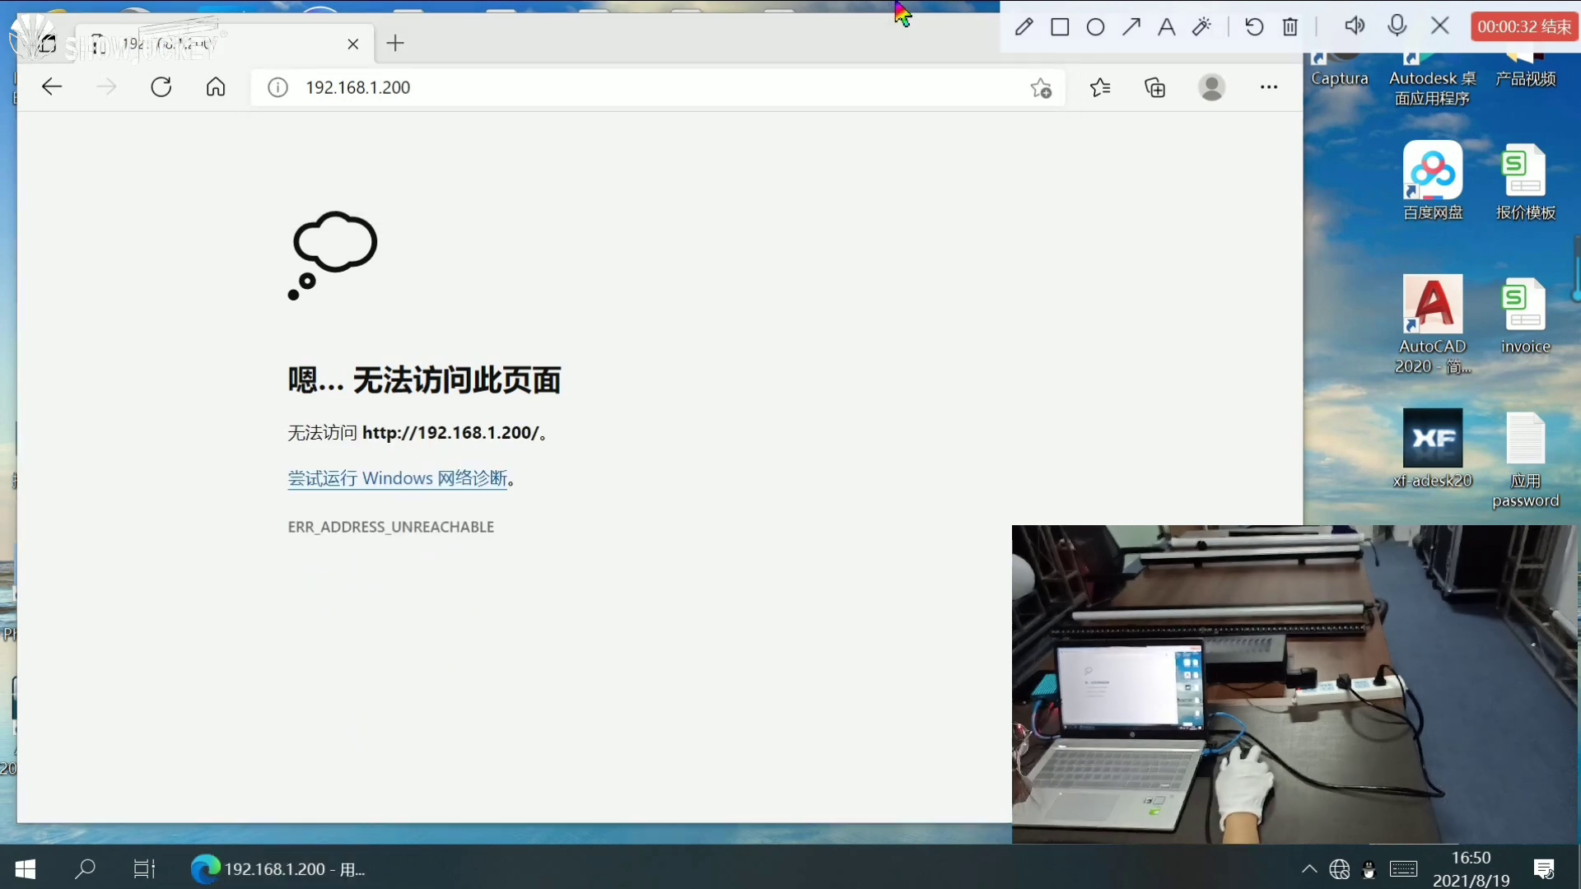
pyautogui.click(1337, 871)
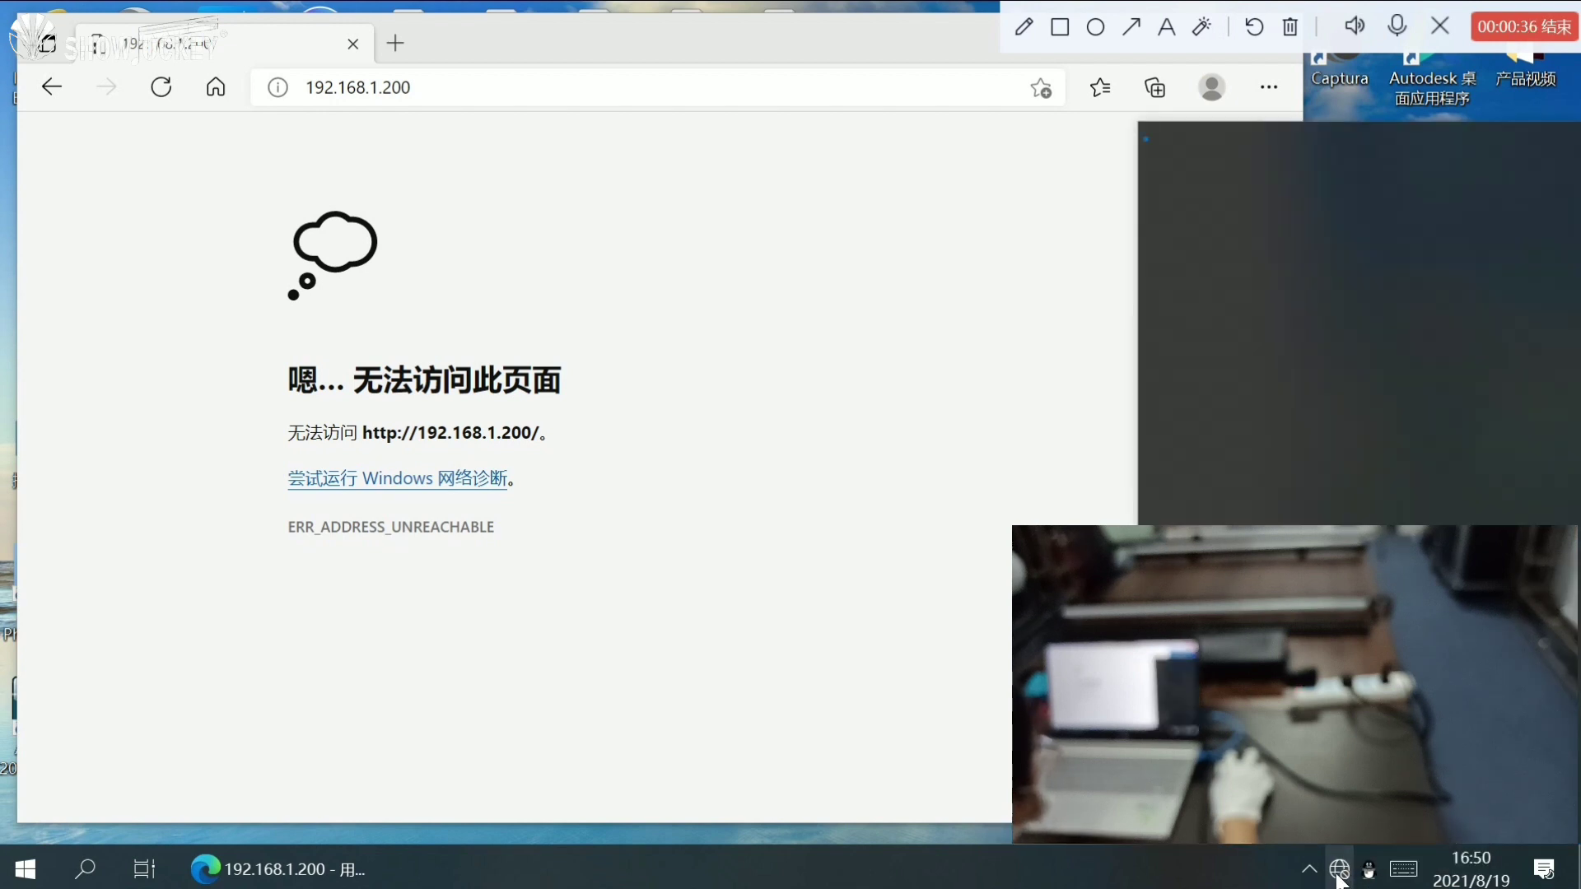
pyautogui.click(1338, 871)
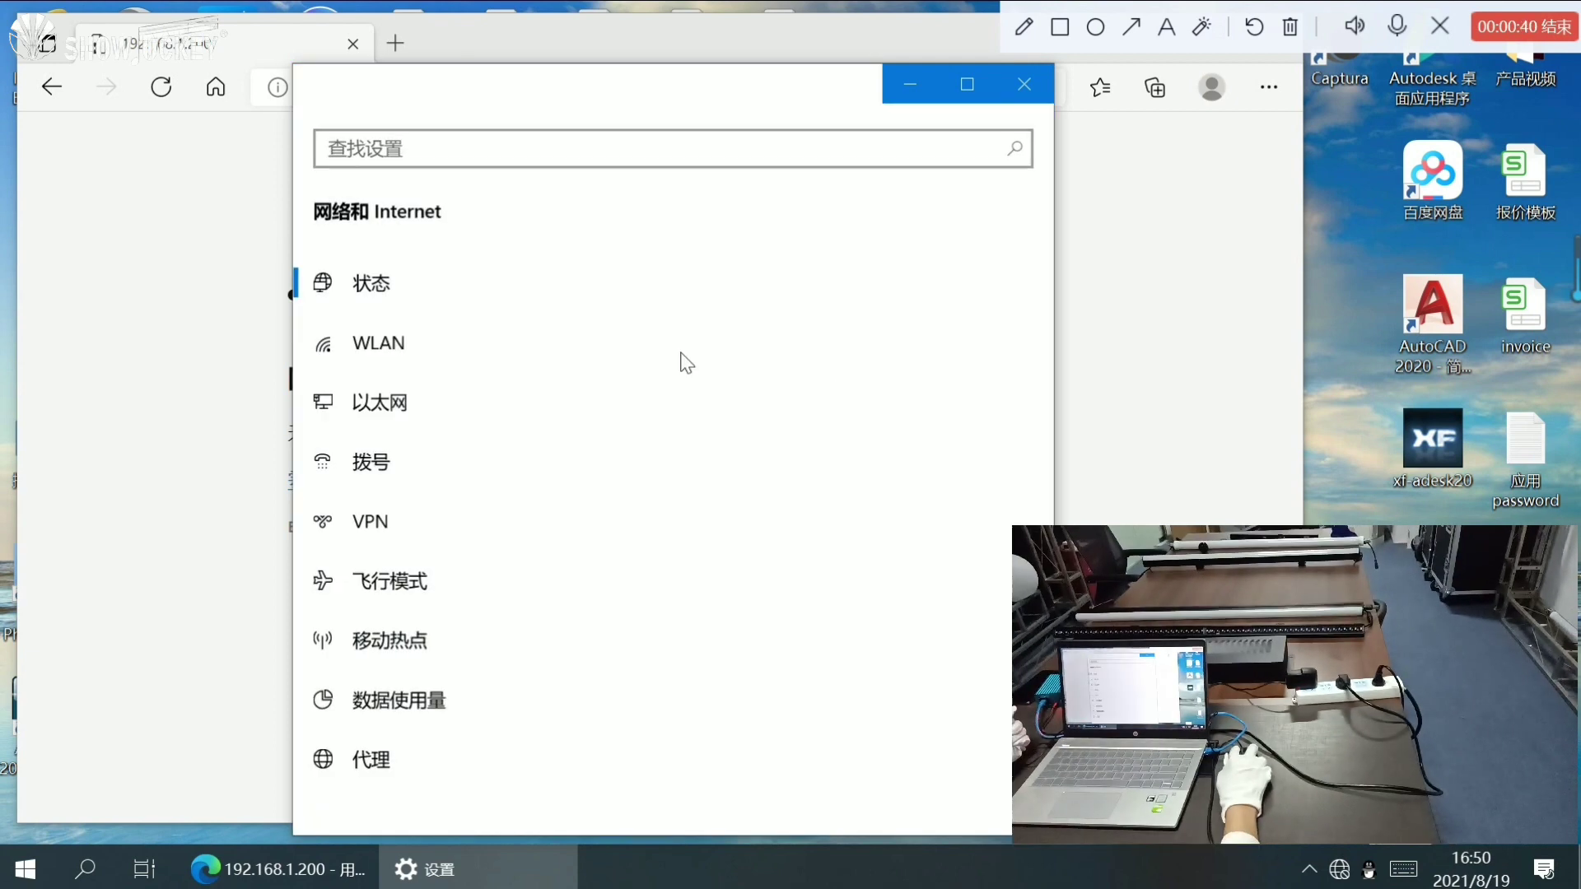
pyautogui.click(448, 395)
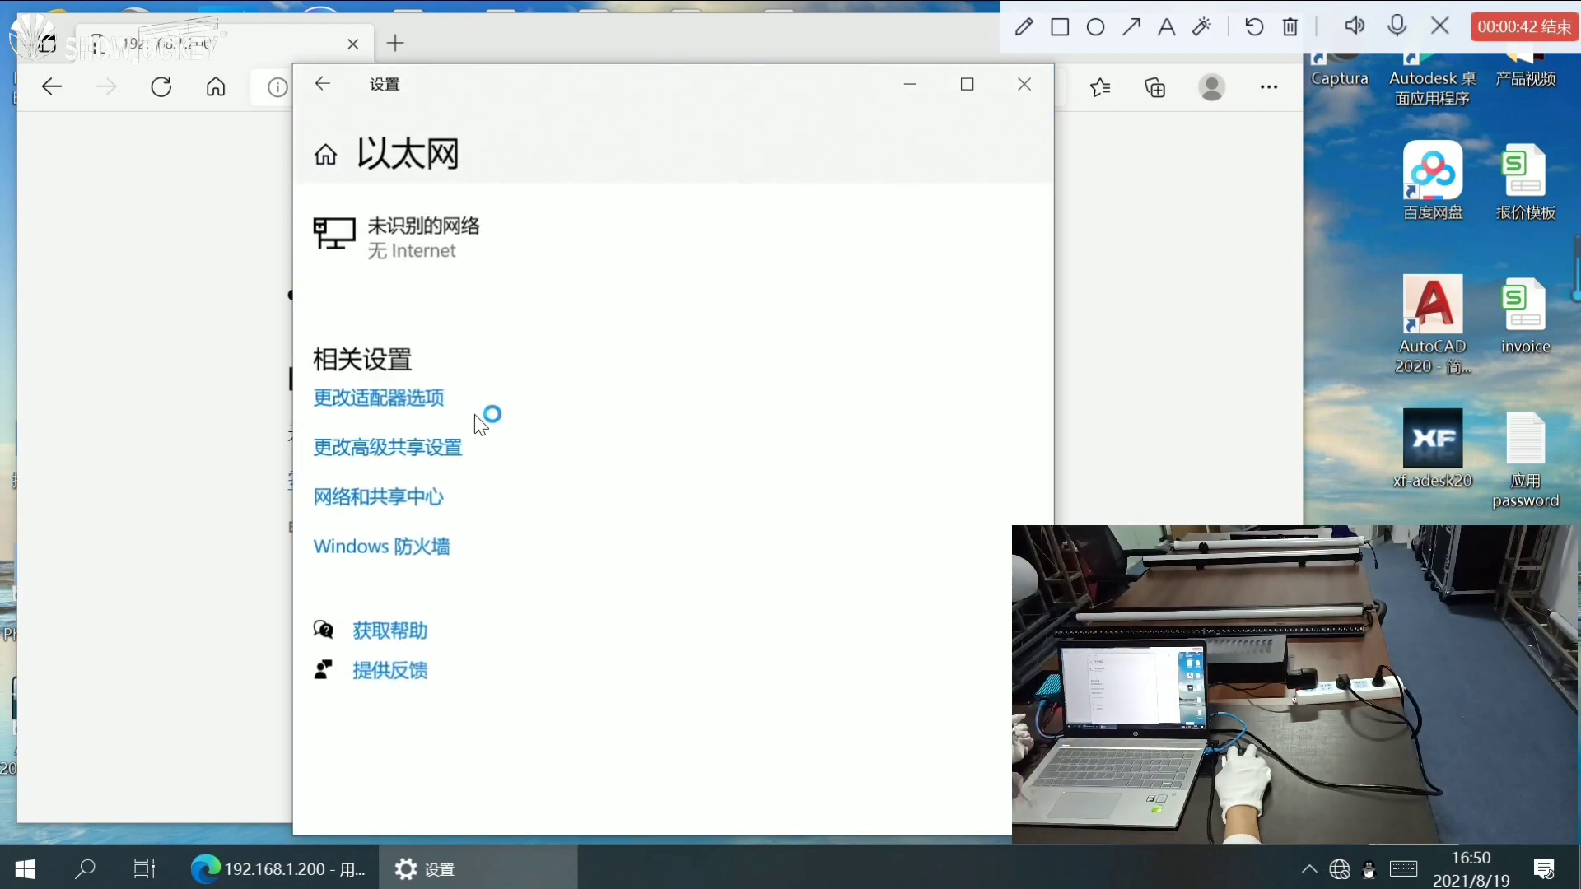
# - Give the Ethernet adapter's TCP/IPv4 a manual IP 192.168.1.2 with mask 255.255.255.0
pyautogui.click(418, 399)
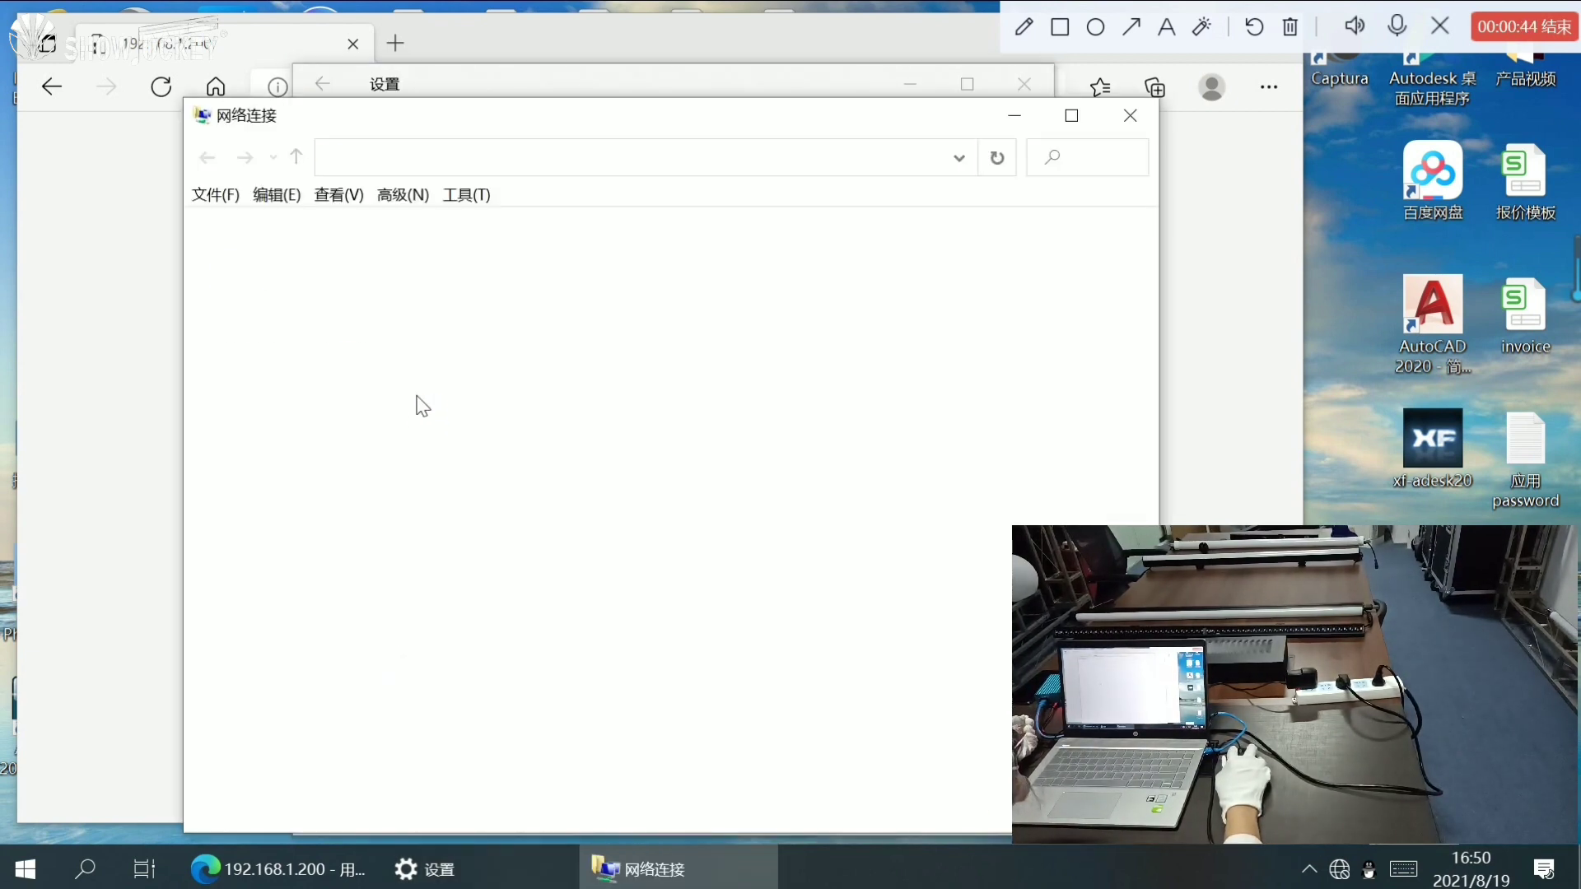
pyautogui.rightClick(440, 295)
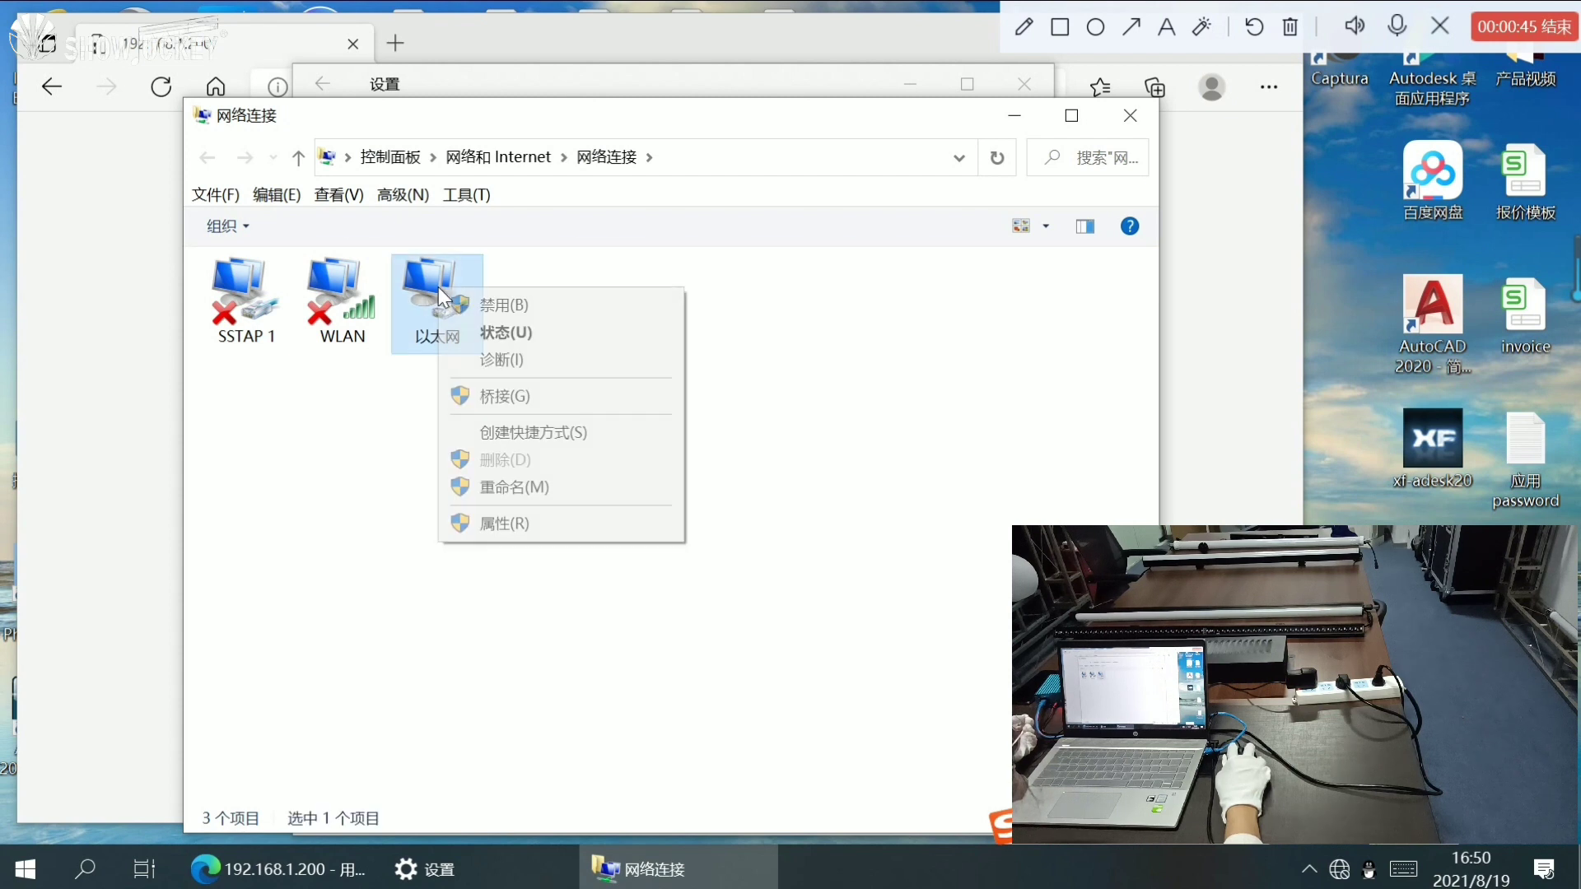
pyautogui.click(569, 526)
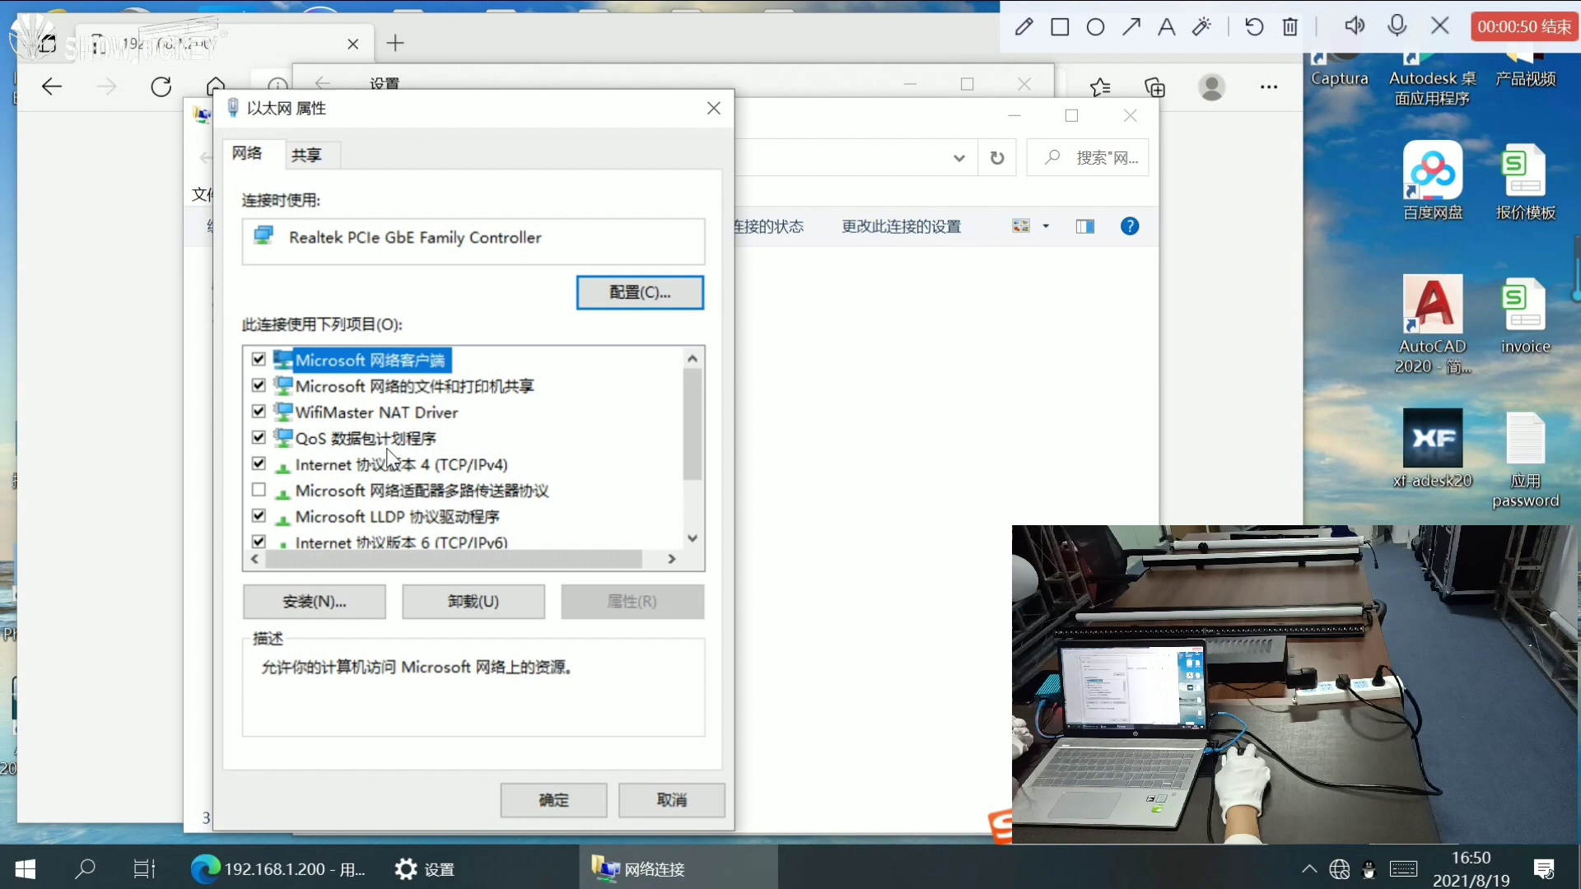
pyautogui.click(394, 468)
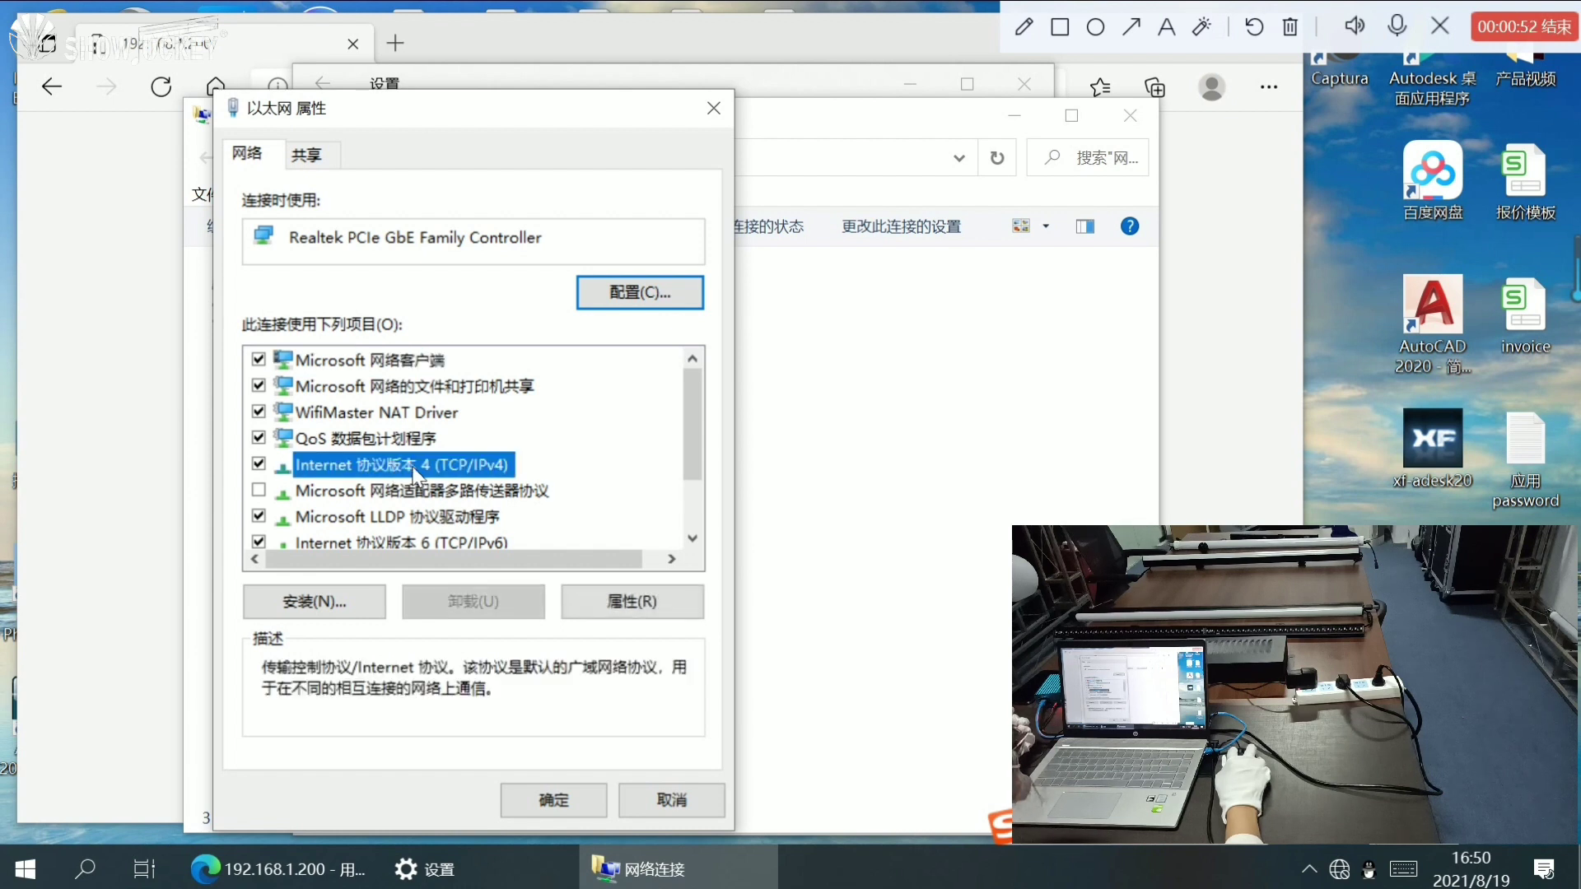
pyautogui.doubleClick(473, 458)
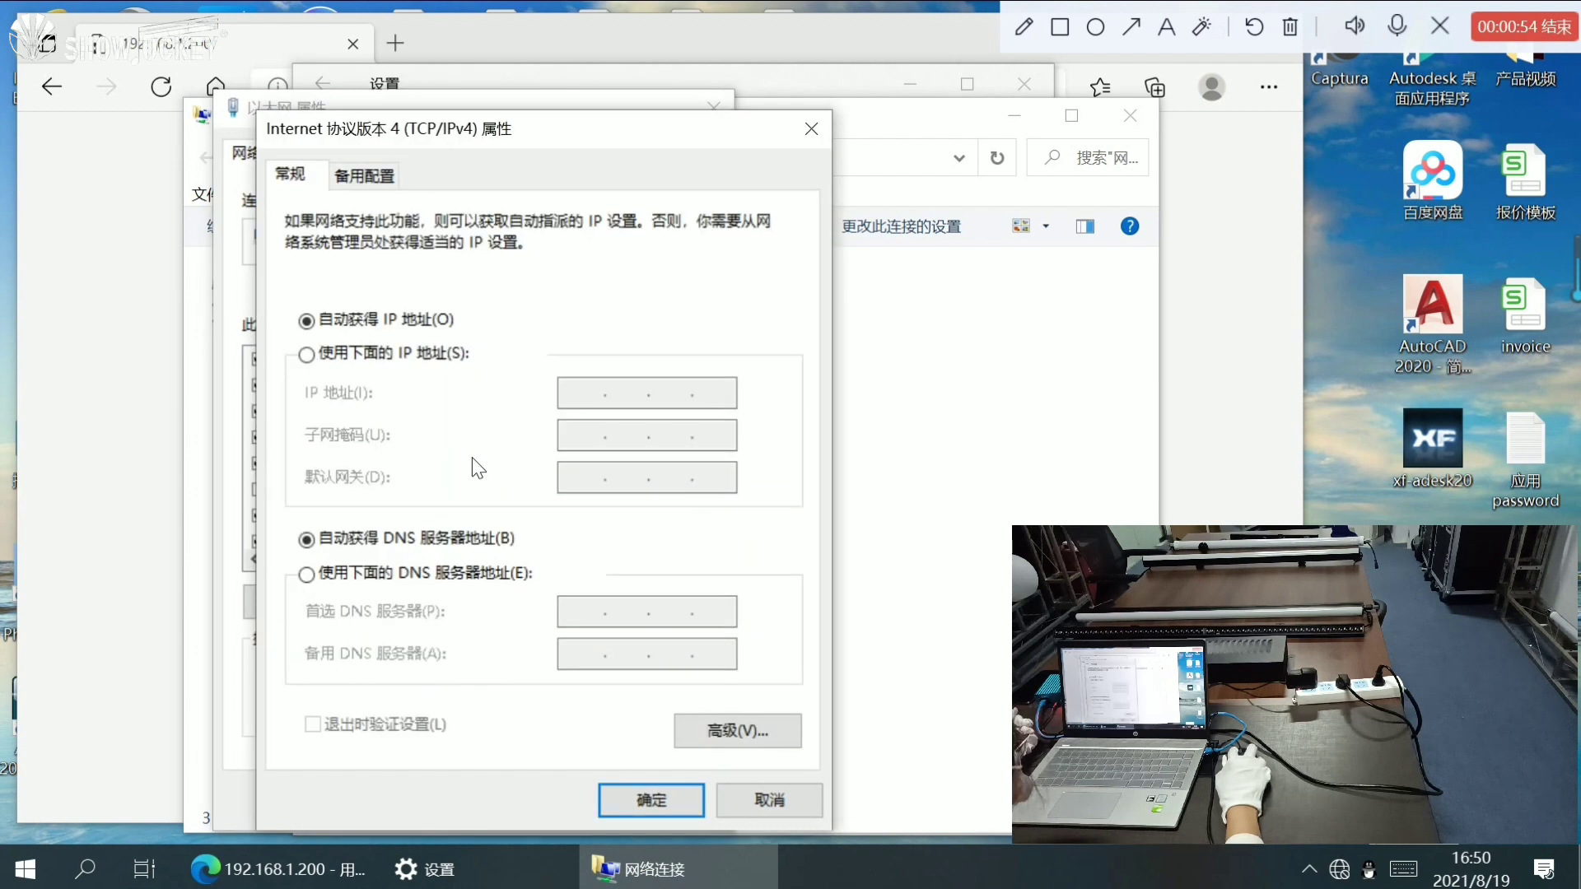
pyautogui.click(307, 357)
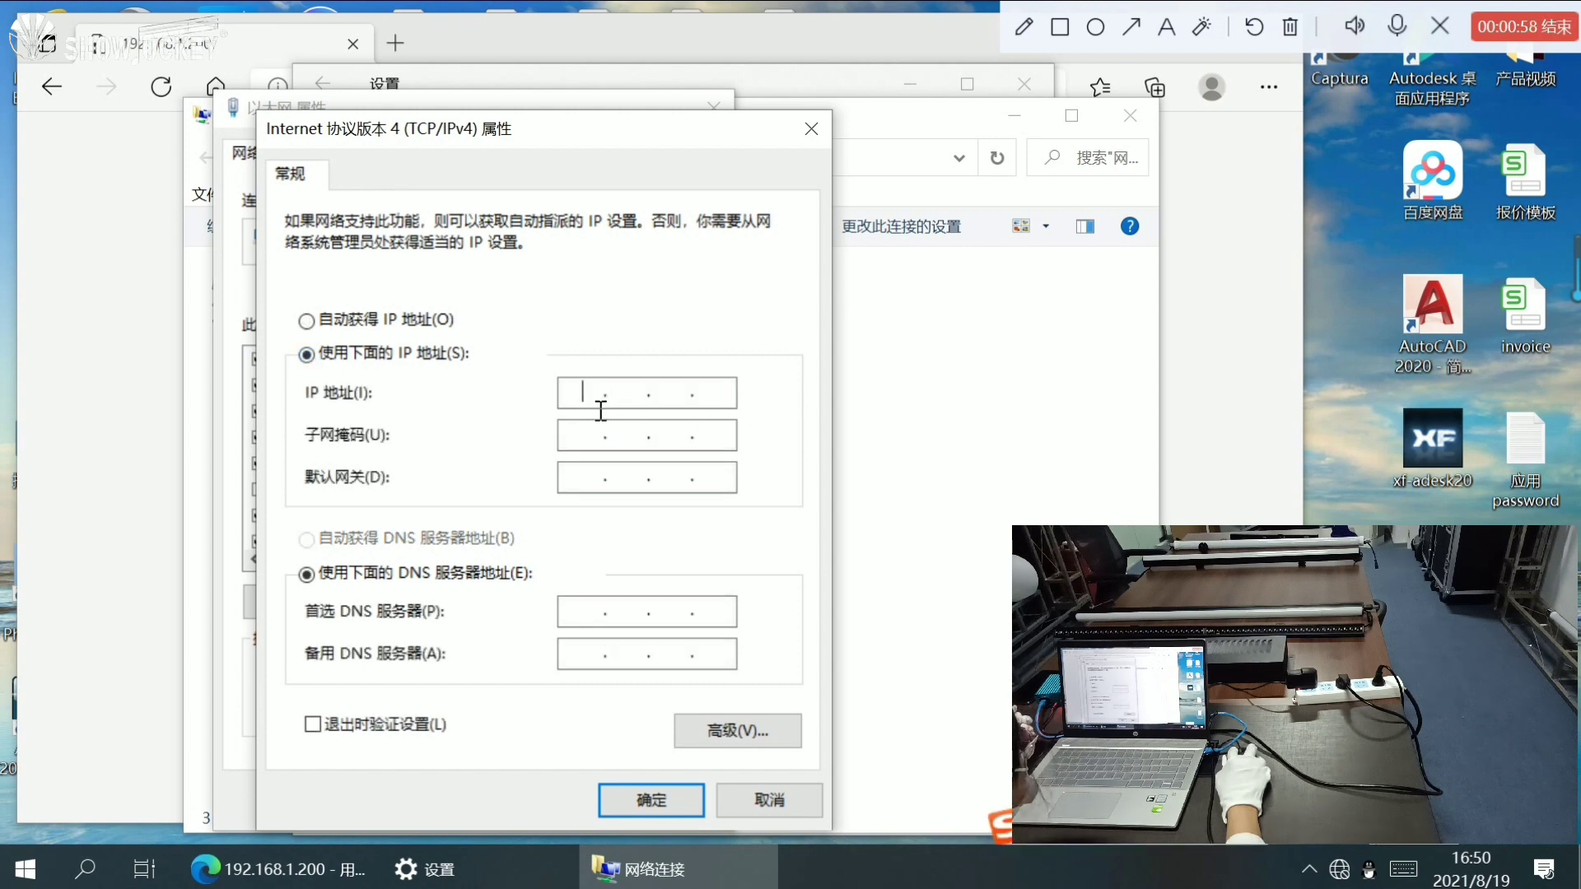
pyautogui.write('1')
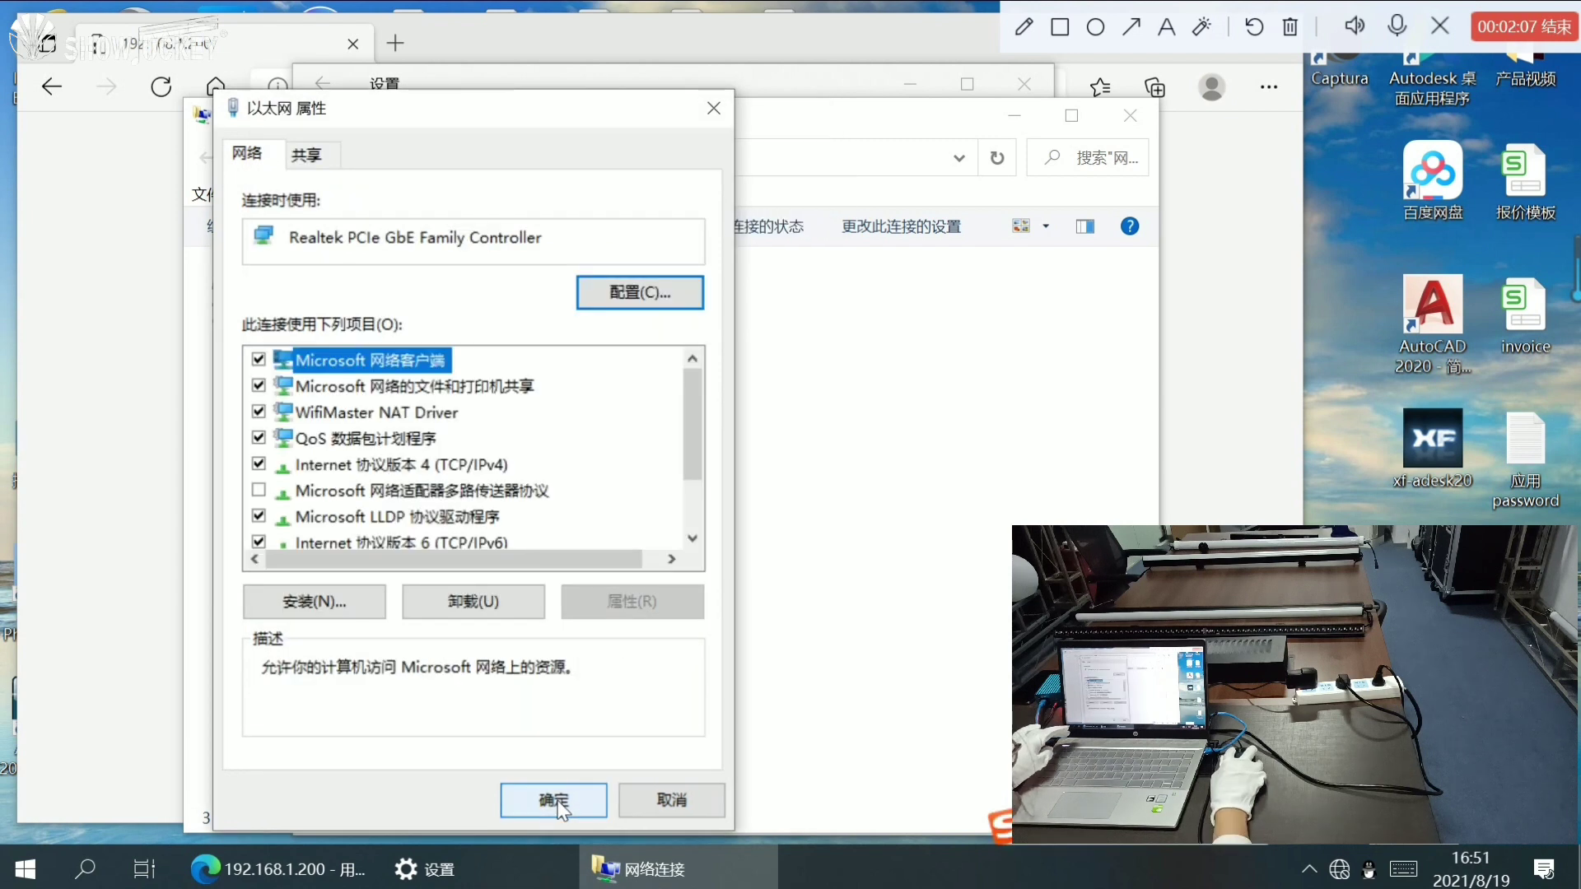
# - Confirm the IPv4 change, close the network windows, and reload the 192.168.1.200 webserver
pyautogui.click(533, 809)
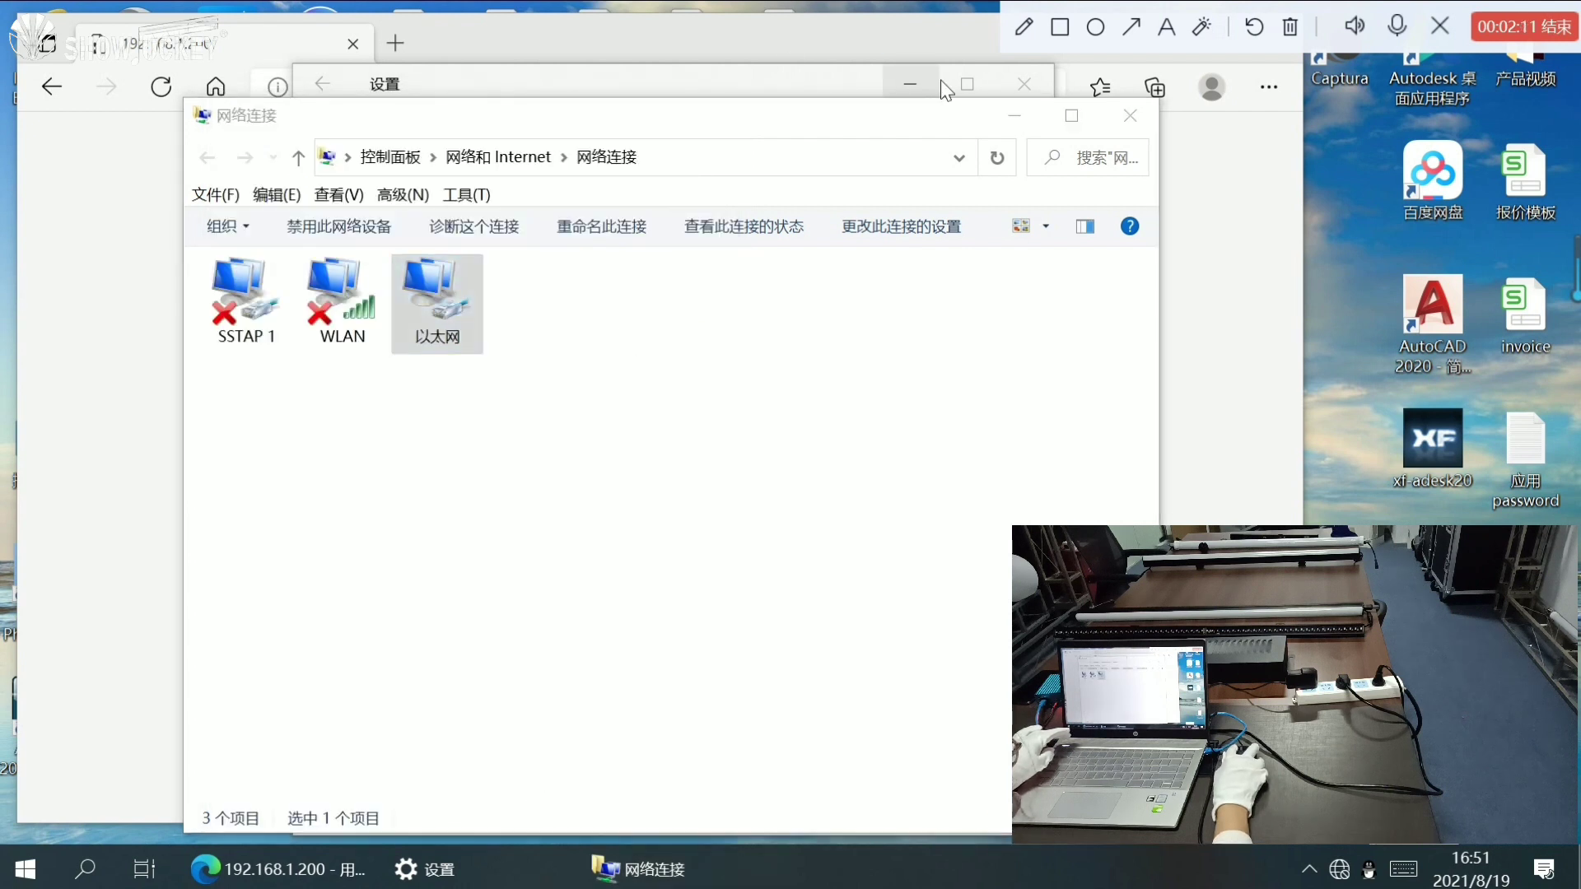
pyautogui.click(1015, 117)
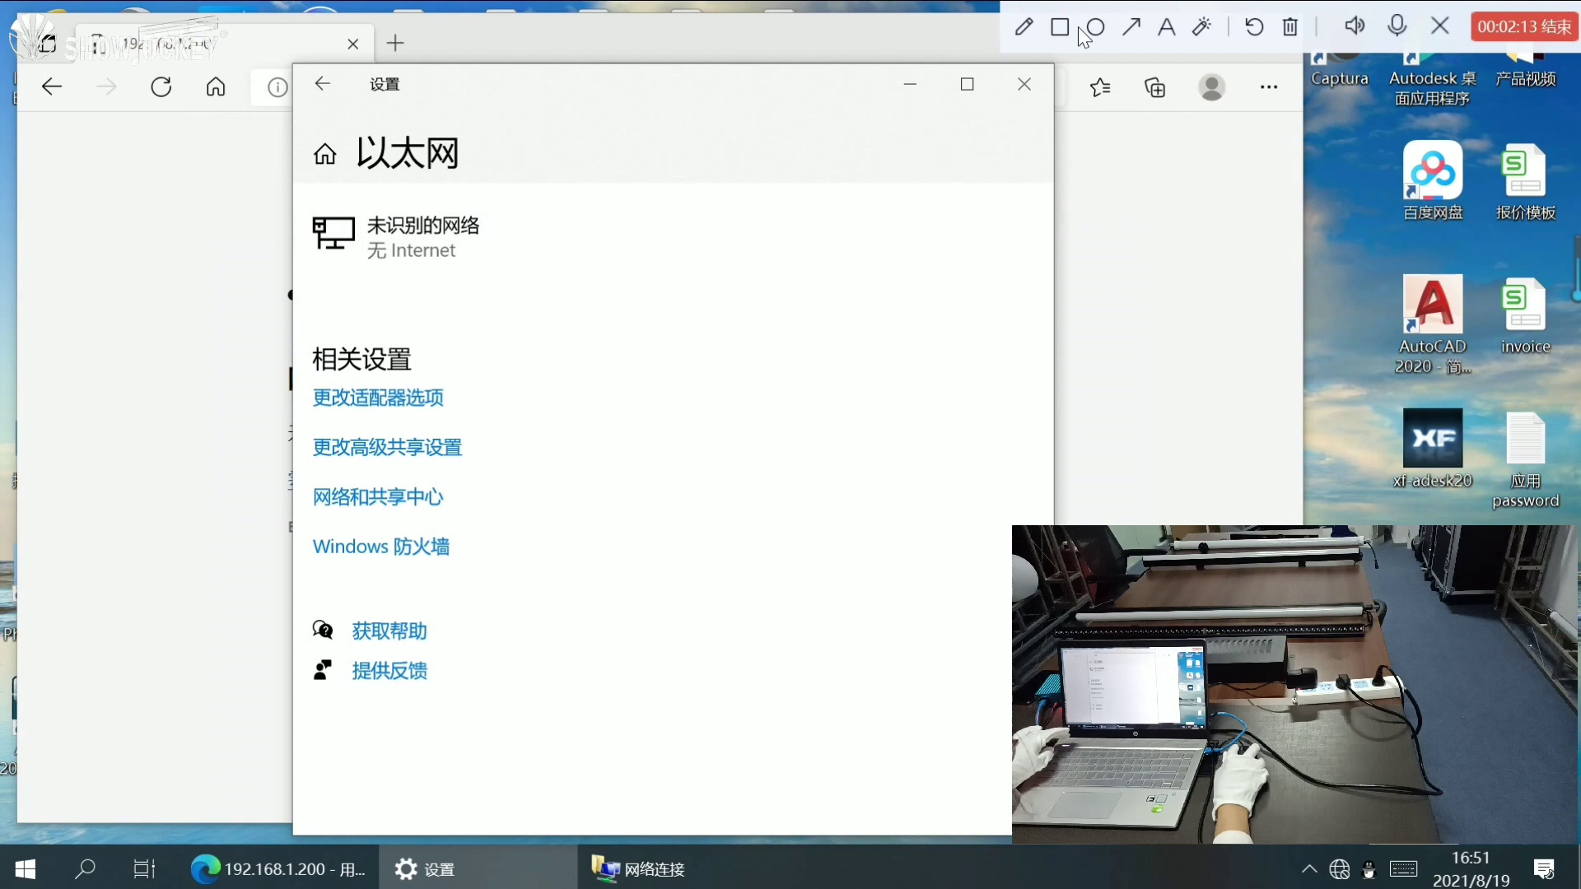
pyautogui.click(1026, 85)
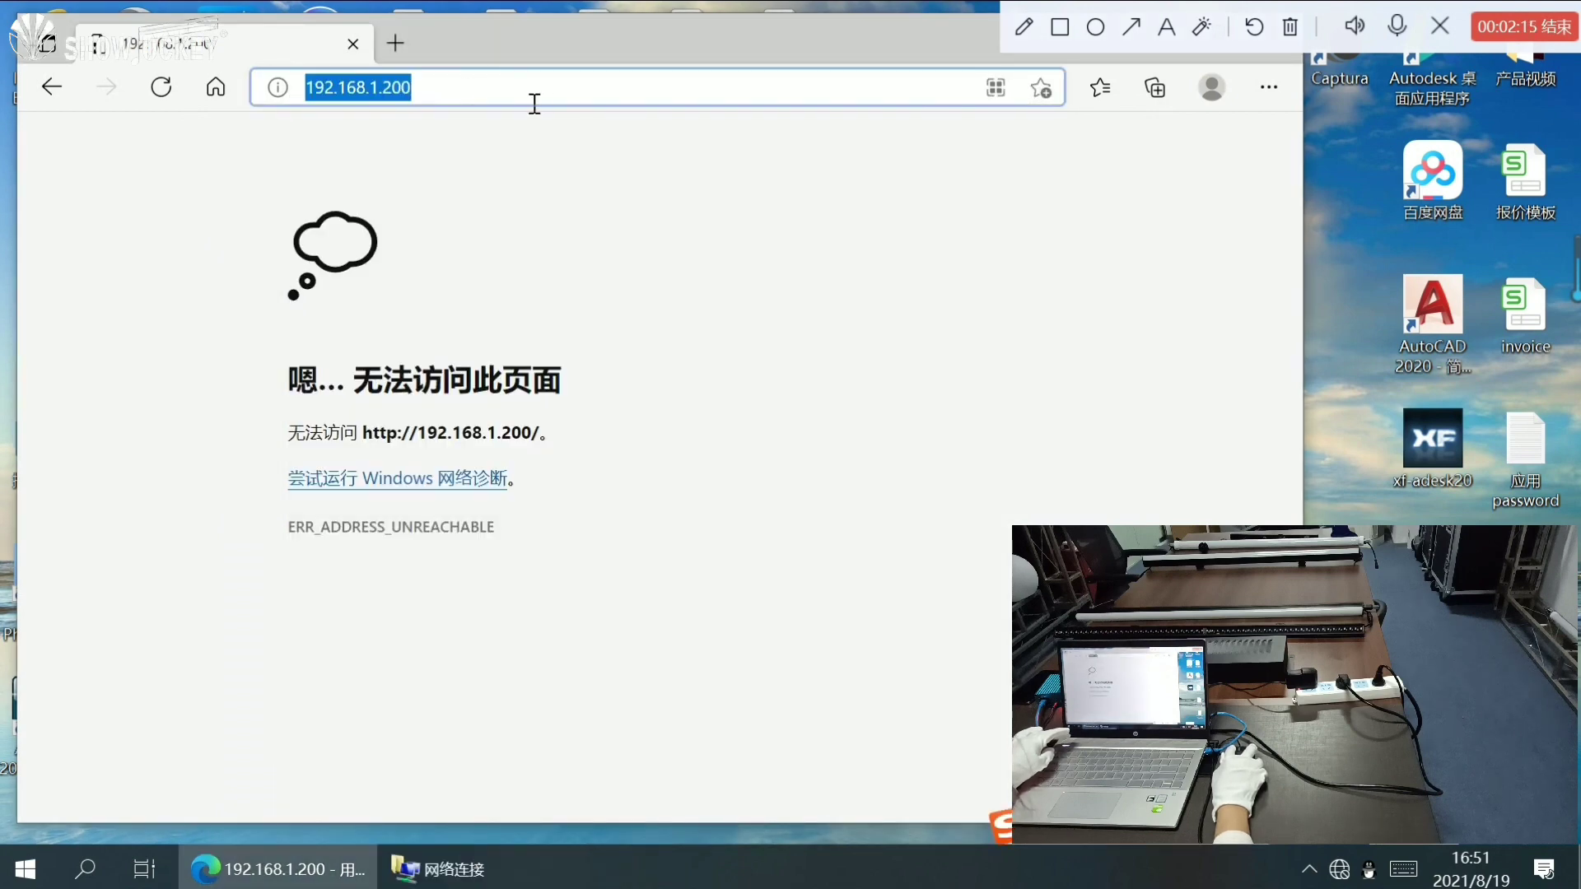
pyautogui.press('Return')
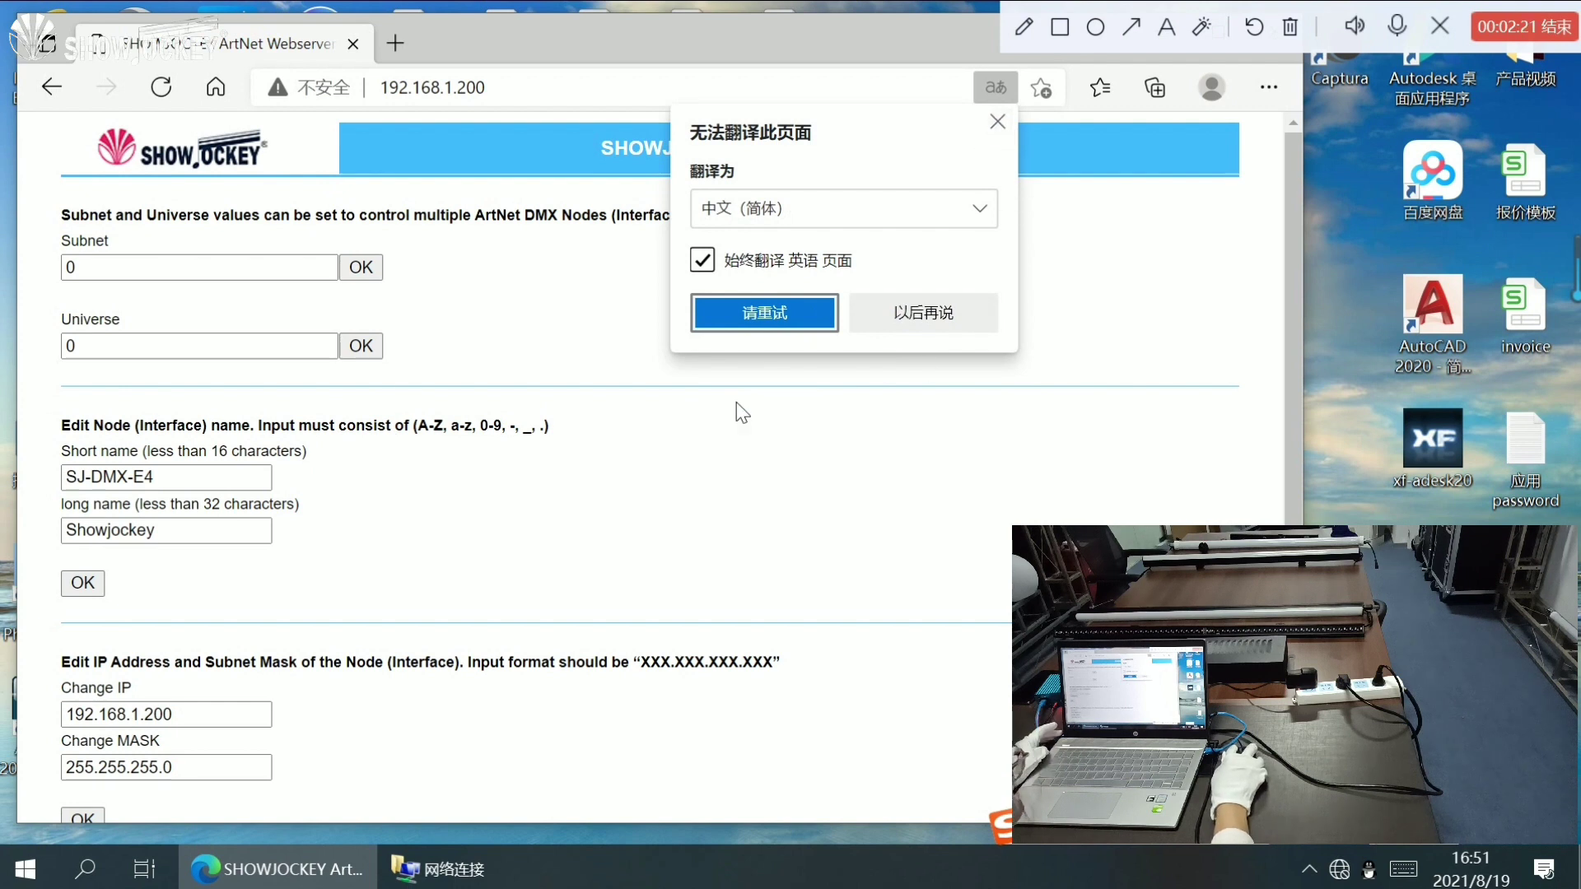
pyautogui.click(998, 126)
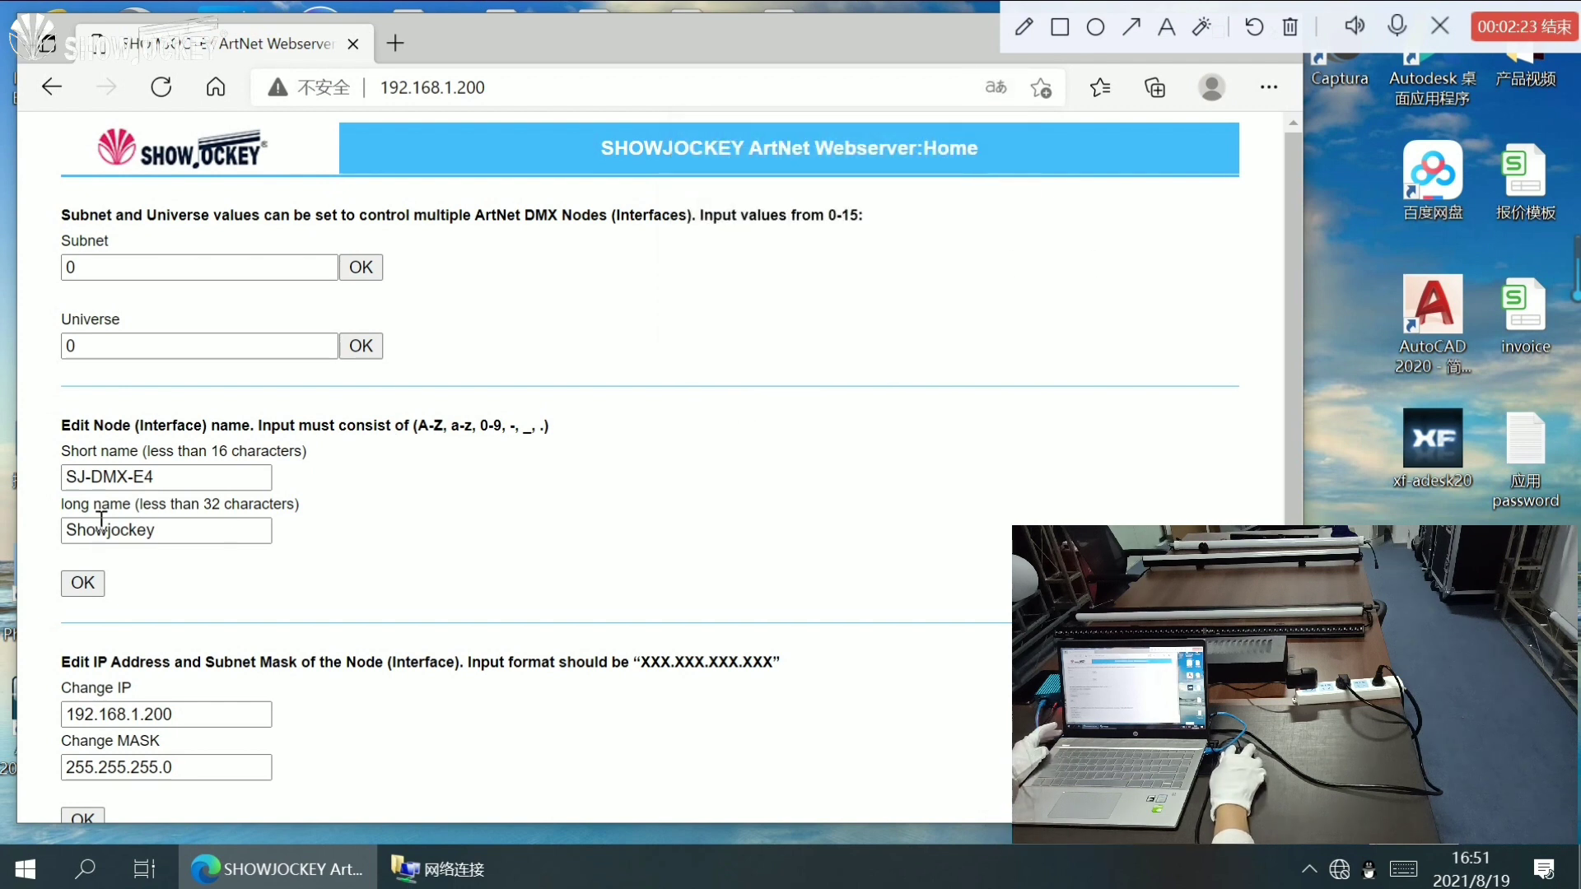
# - Shrink and minimize the Edge window to reveal the desktop
pyautogui.doubleClick(865, 23)
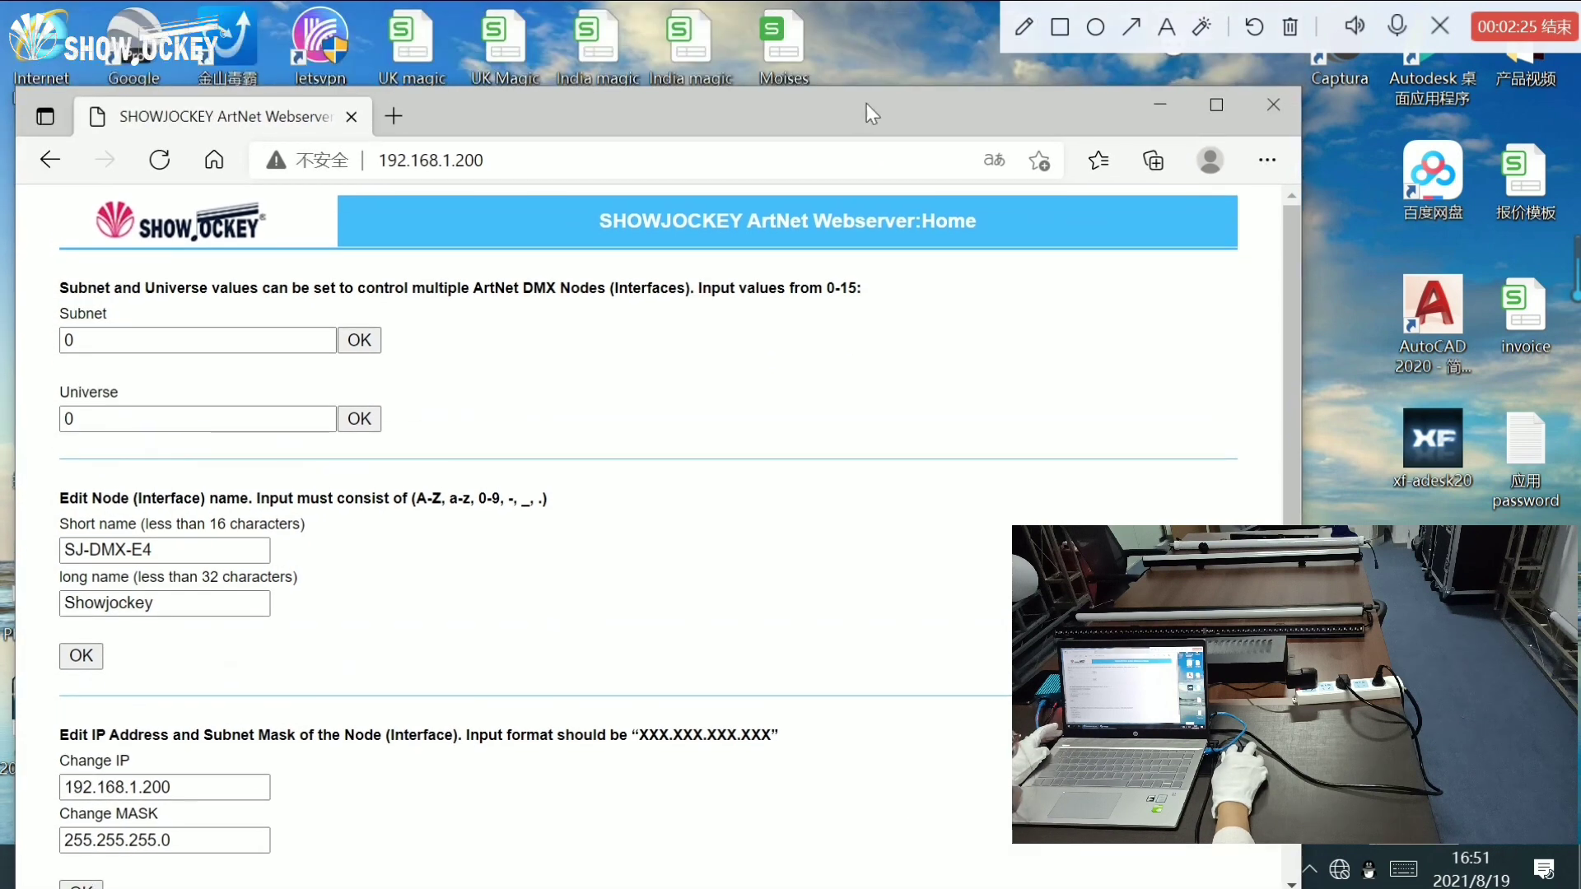
pyautogui.click(1173, 110)
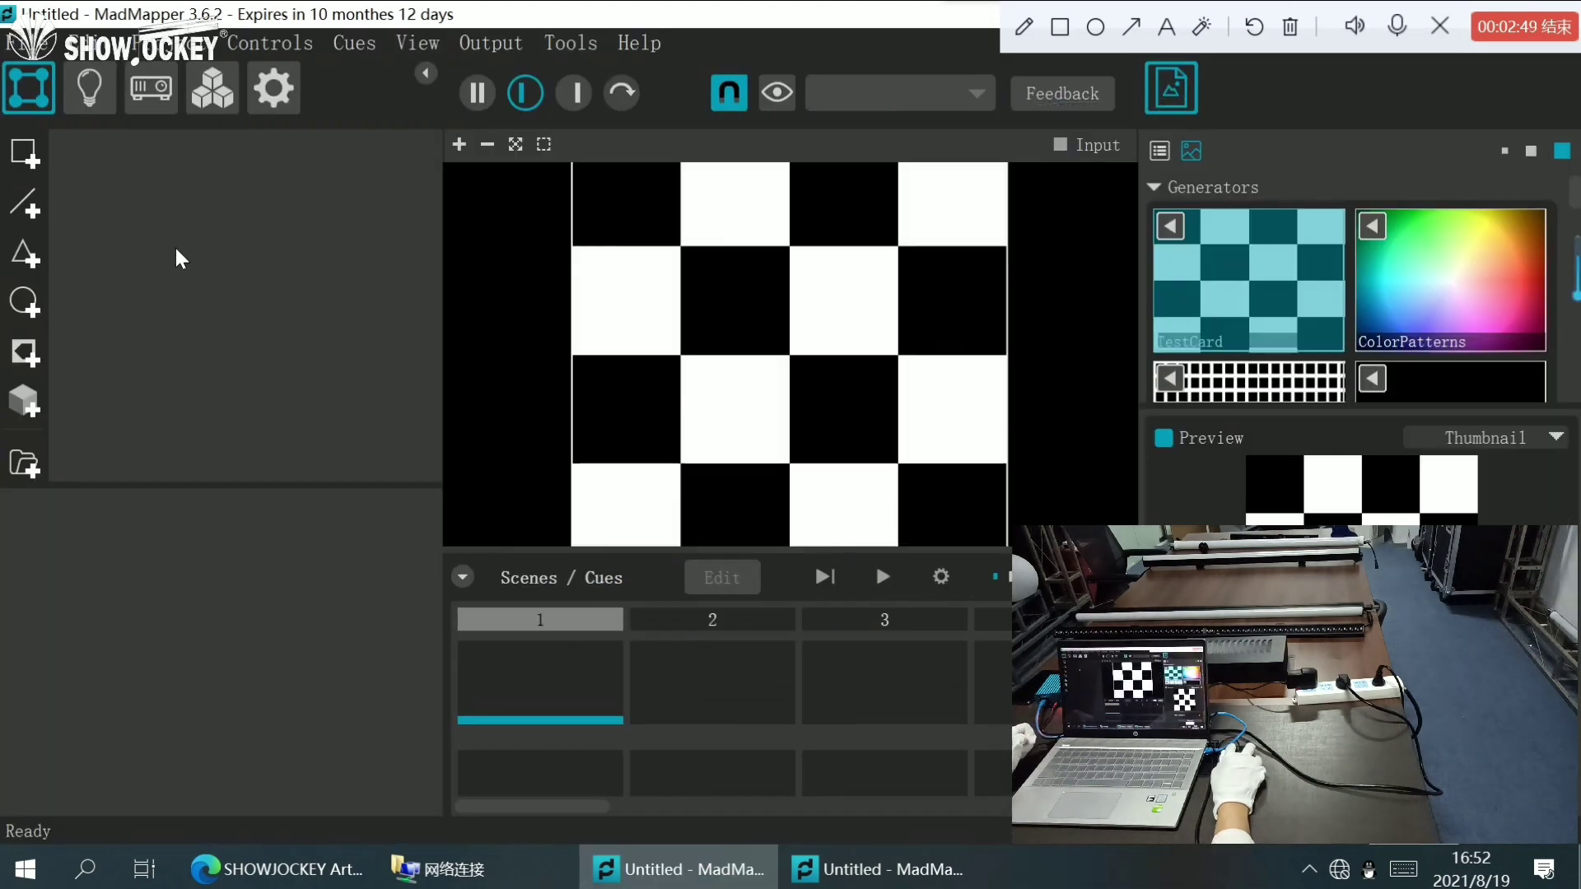
# - In MadLight mode, add GarageCube SFX-01 W 1m fixtures on universe 0, channels 1–180
pyautogui.click(89, 85)
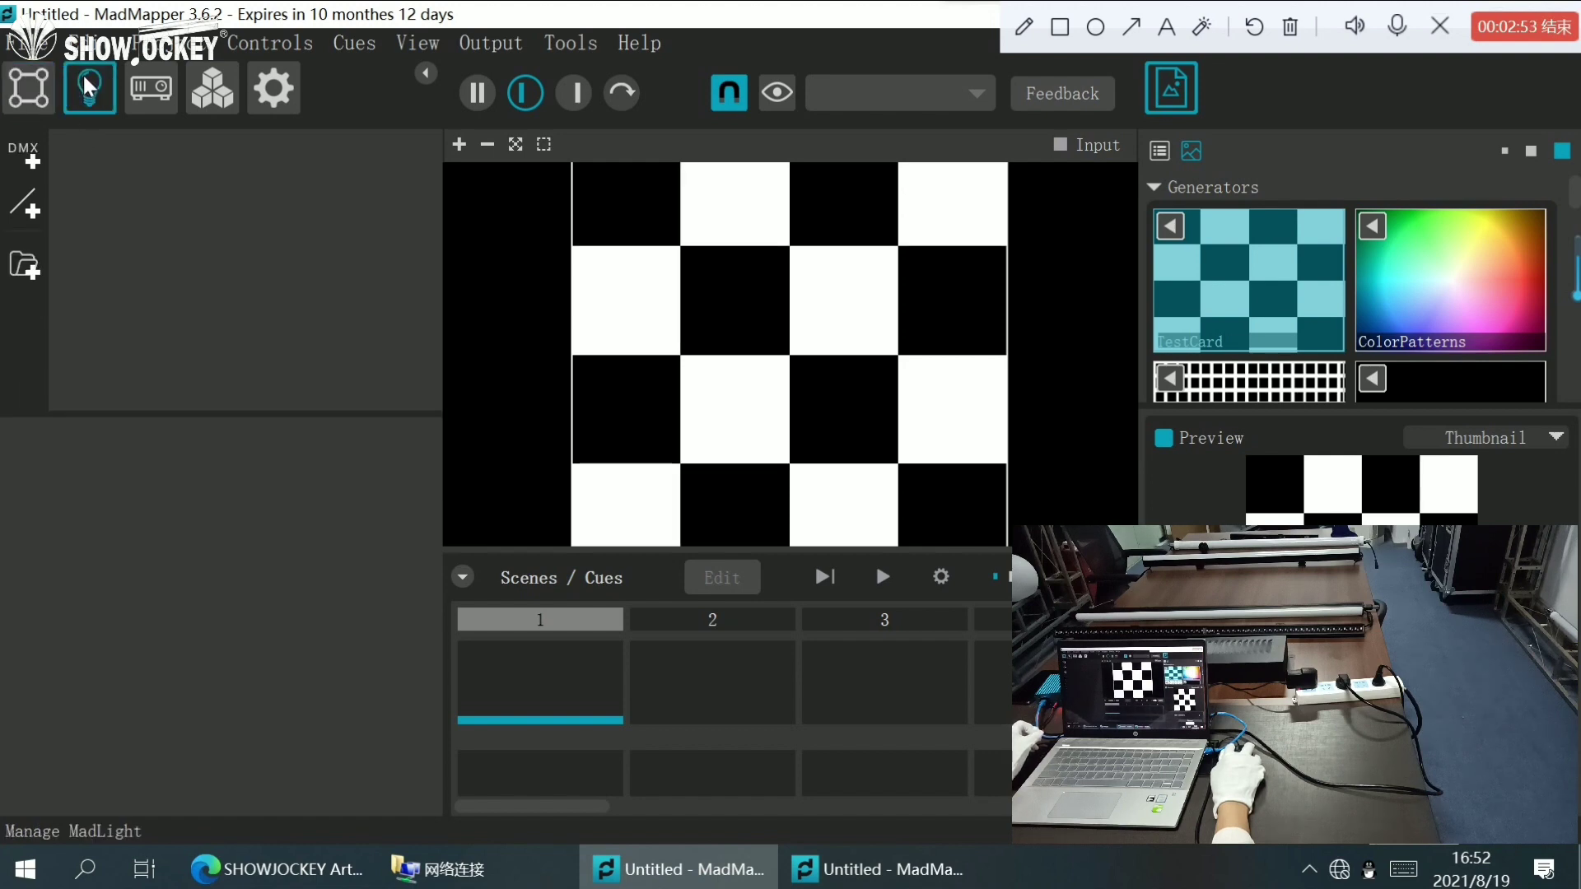
pyautogui.click(25, 170)
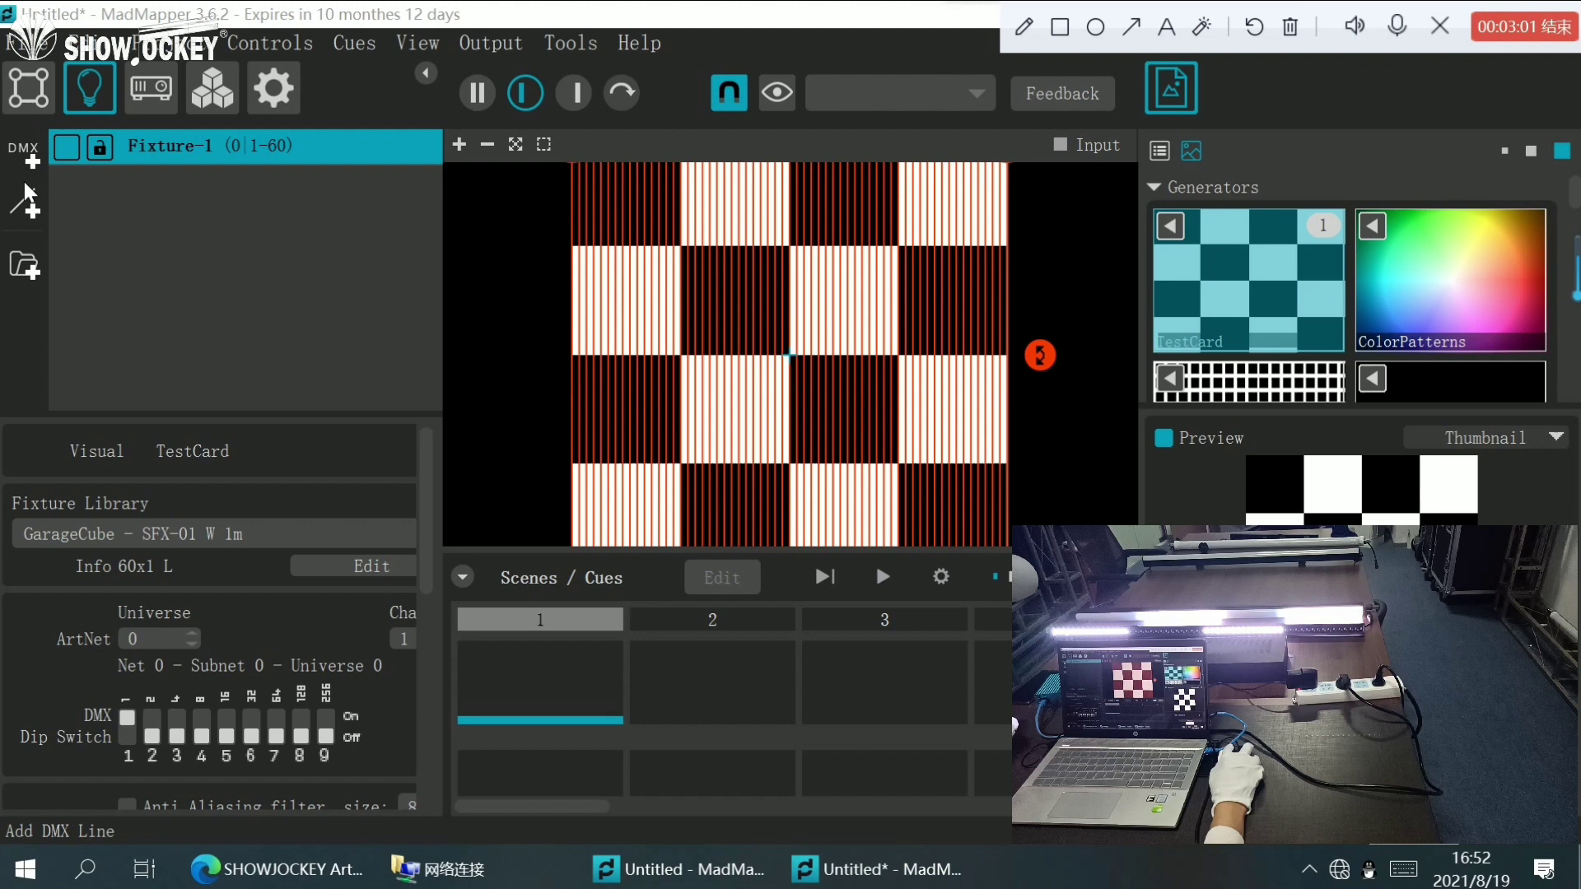
pyautogui.click(29, 157)
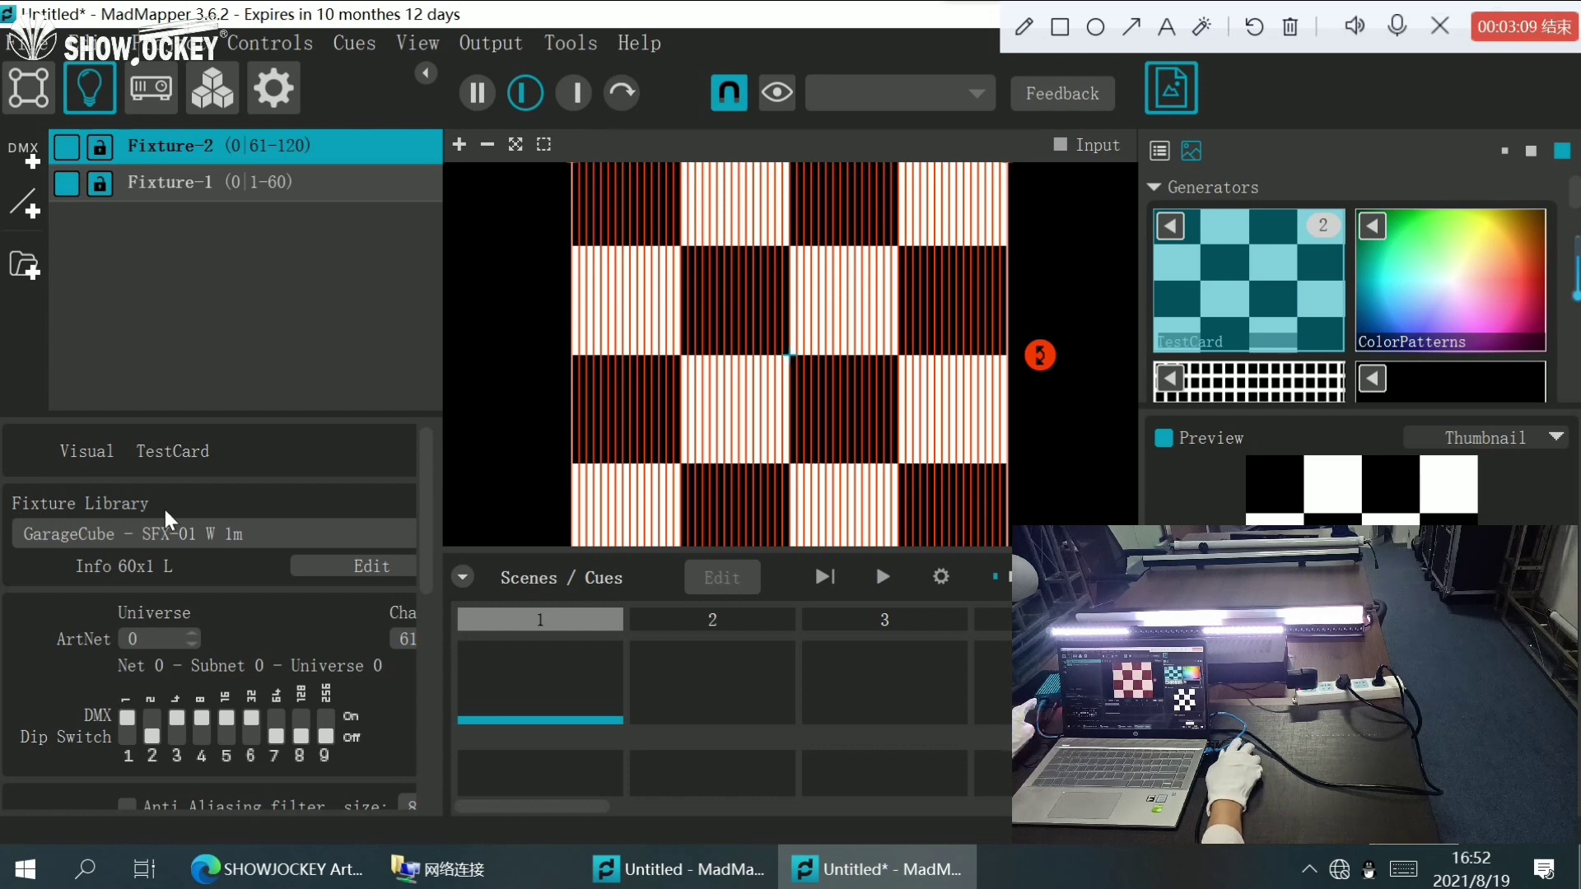
pyautogui.scroll(-2, 165, 508)
pyautogui.scroll(-2, 184, 566)
pyautogui.scroll(2, 233, 649)
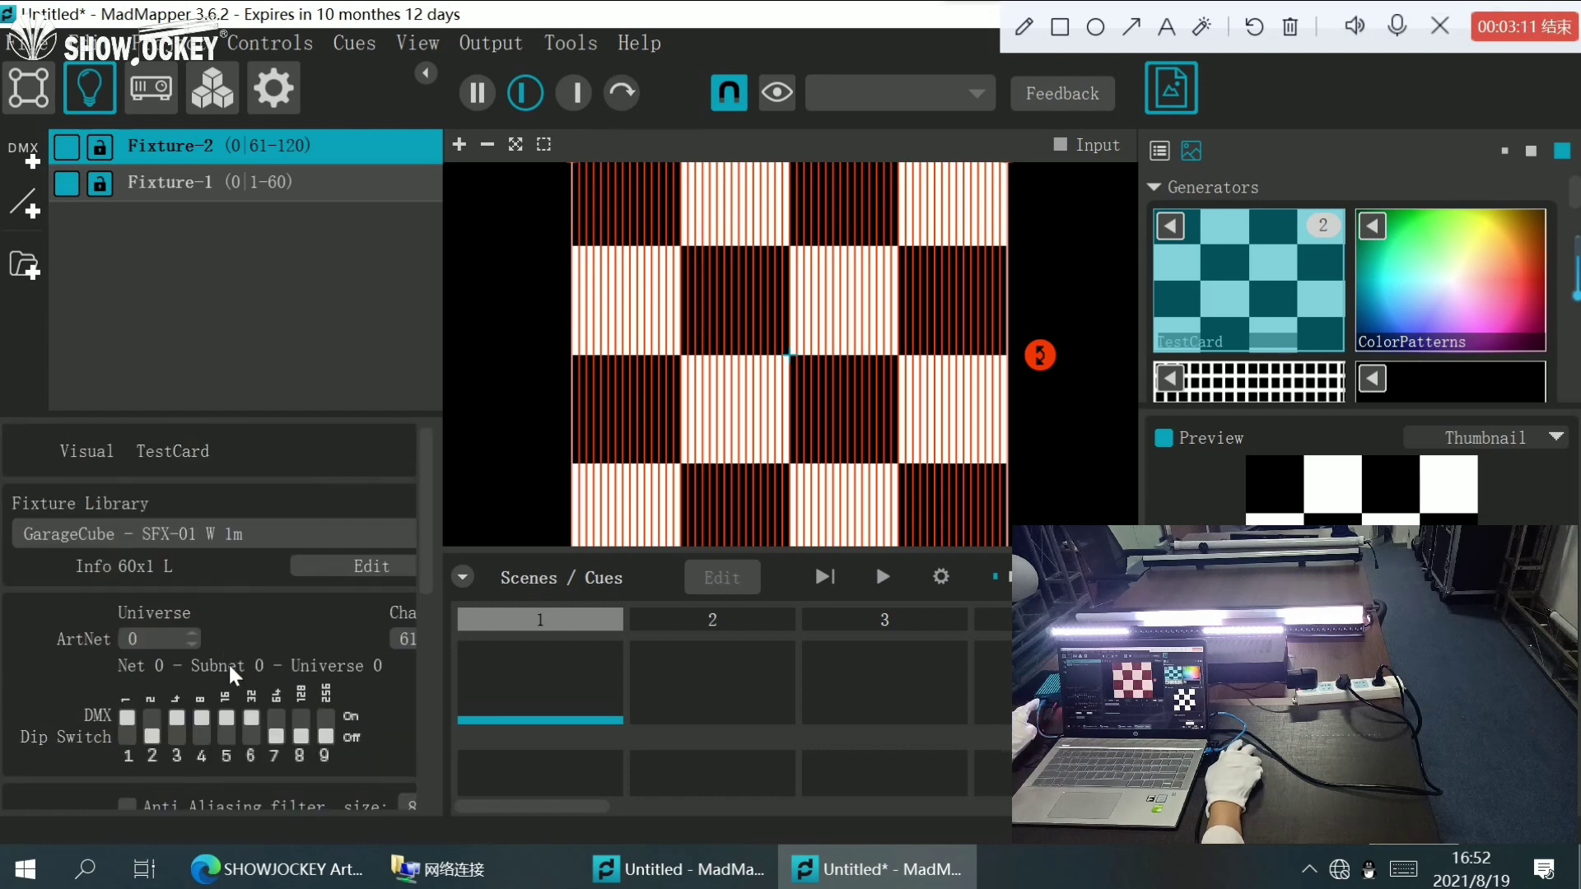
pyautogui.scroll(-2, 236, 669)
pyautogui.scroll(2, 240, 678)
pyautogui.scroll(-3, 235, 678)
pyautogui.scroll(-2, 233, 679)
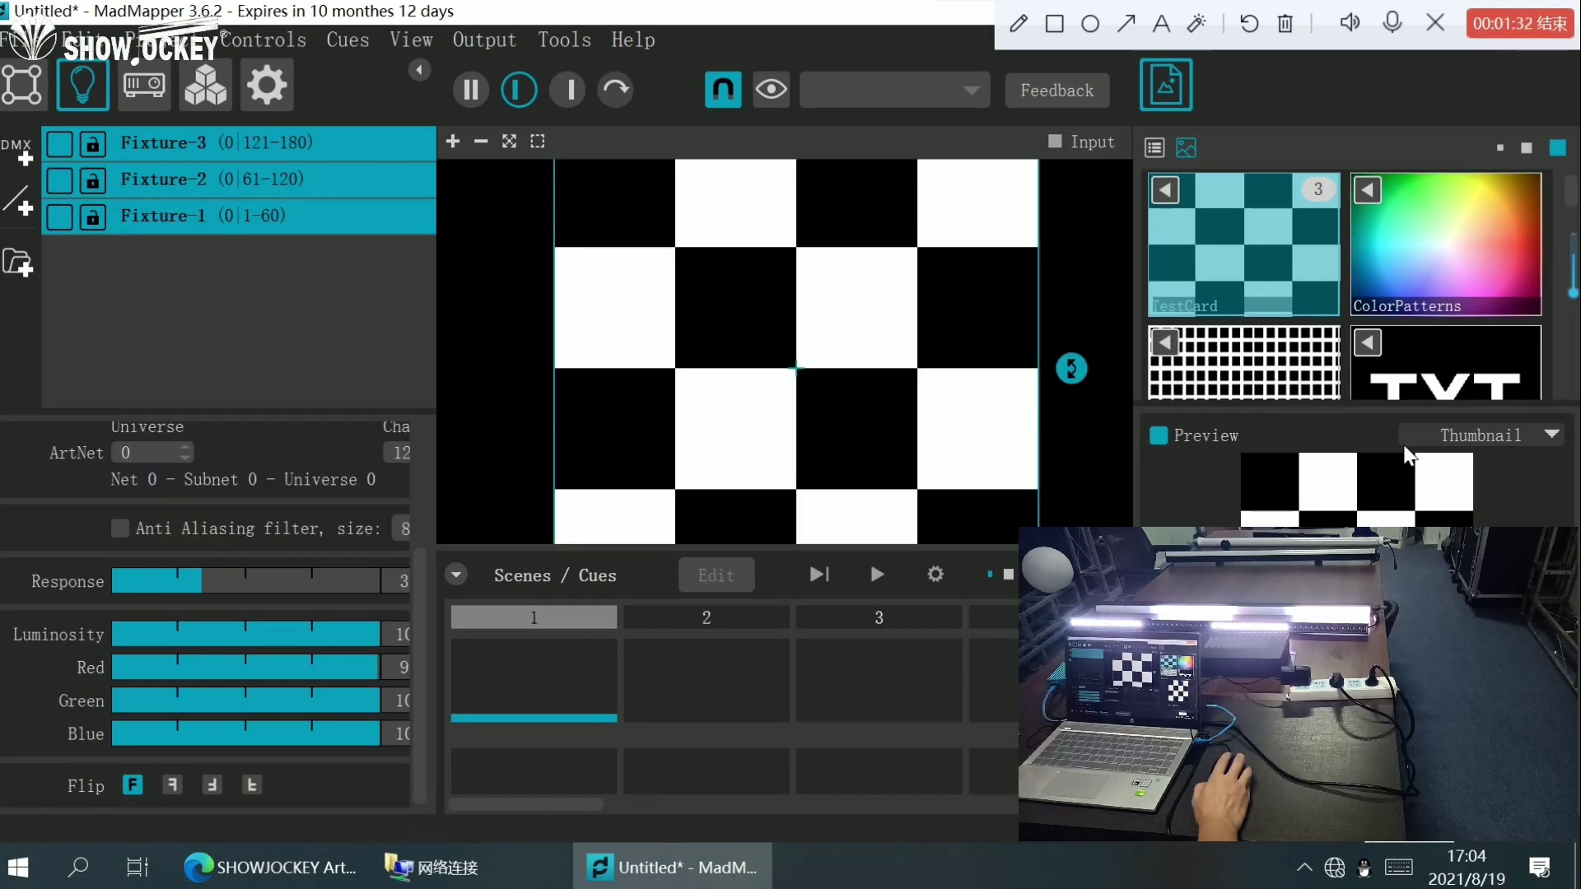
pyautogui.scroll(-3, 1235, 247)
pyautogui.scroll(-3, 1333, 309)
pyautogui.scroll(-3, 1409, 338)
pyautogui.scroll(2, 1408, 336)
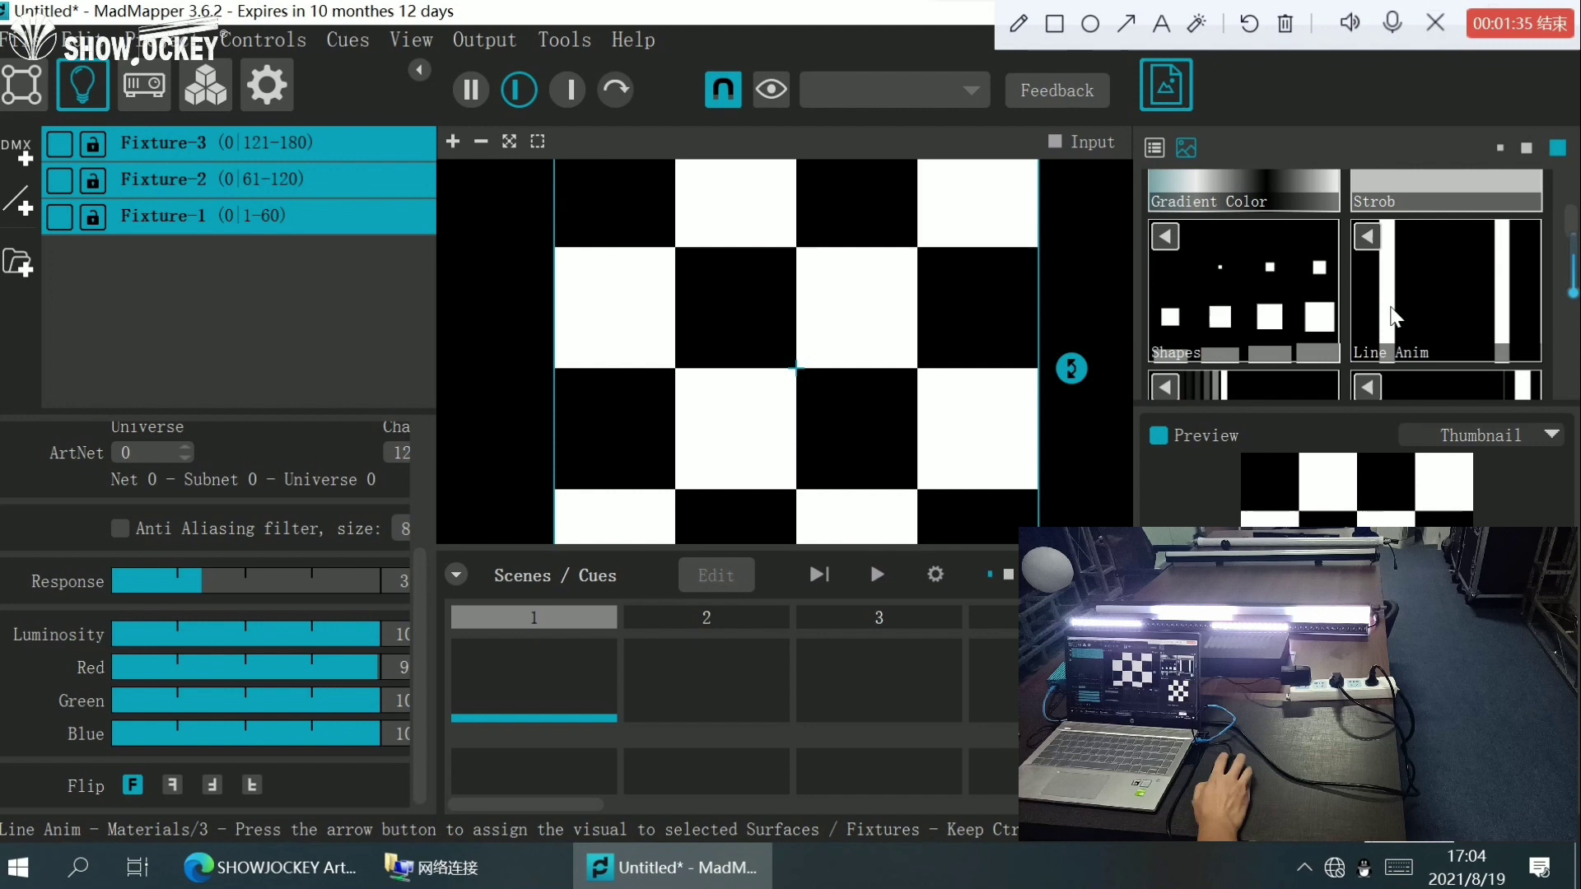
# - Try Line Anim and Particles on Fixture-1 to Fixture-3, finishing with Noisy Barcode
pyautogui.click(1371, 249)
pyautogui.scroll(-1, 1371, 249)
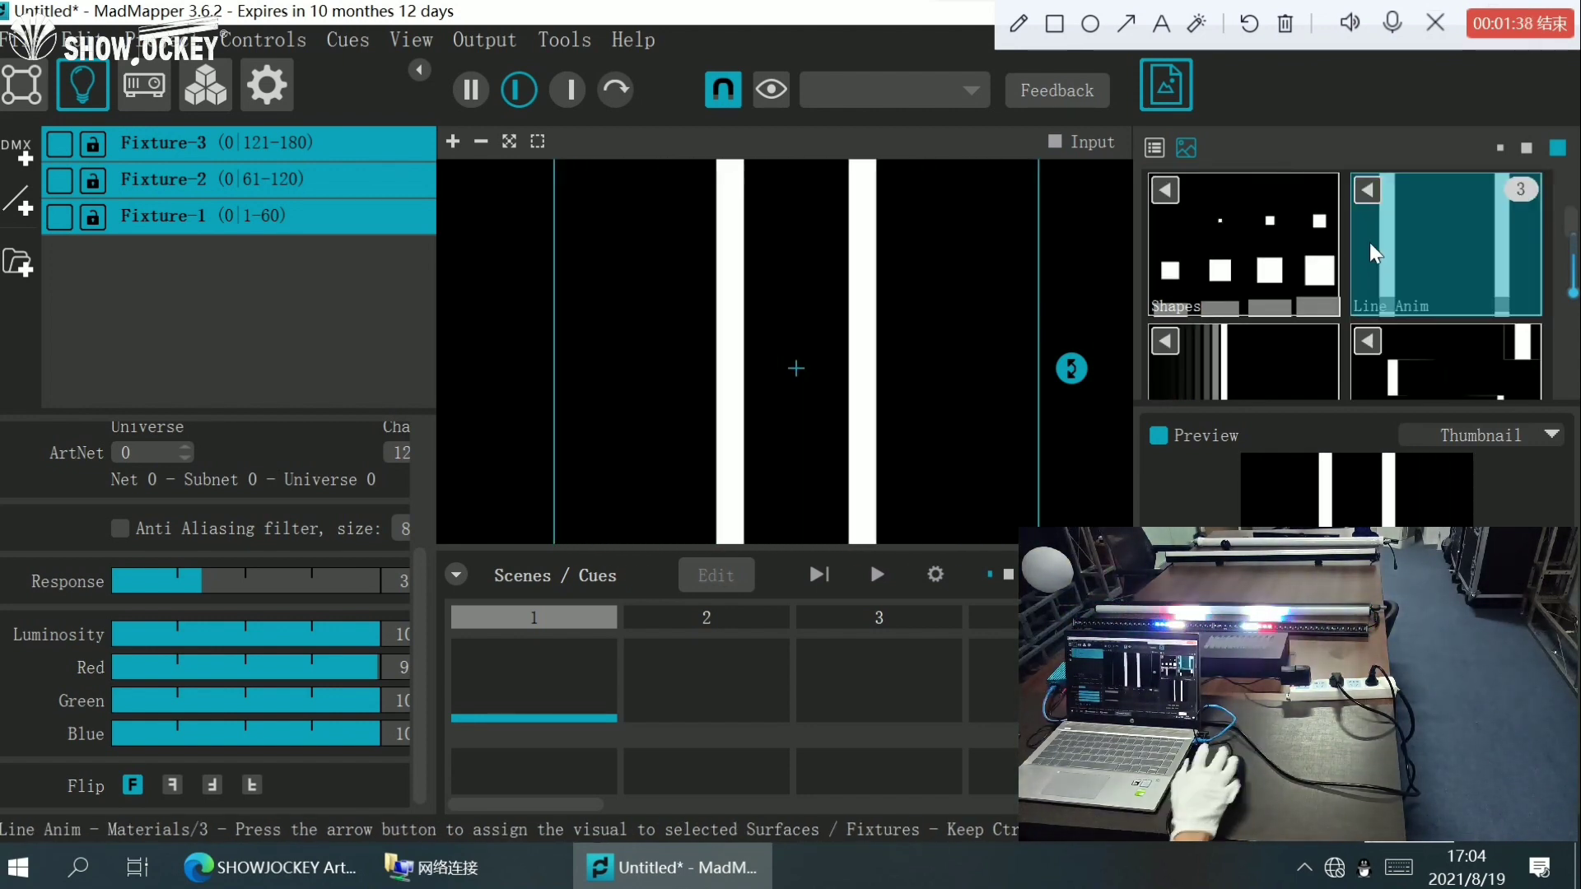
pyautogui.scroll(-1, 1358, 352)
pyautogui.scroll(-1, 1358, 352)
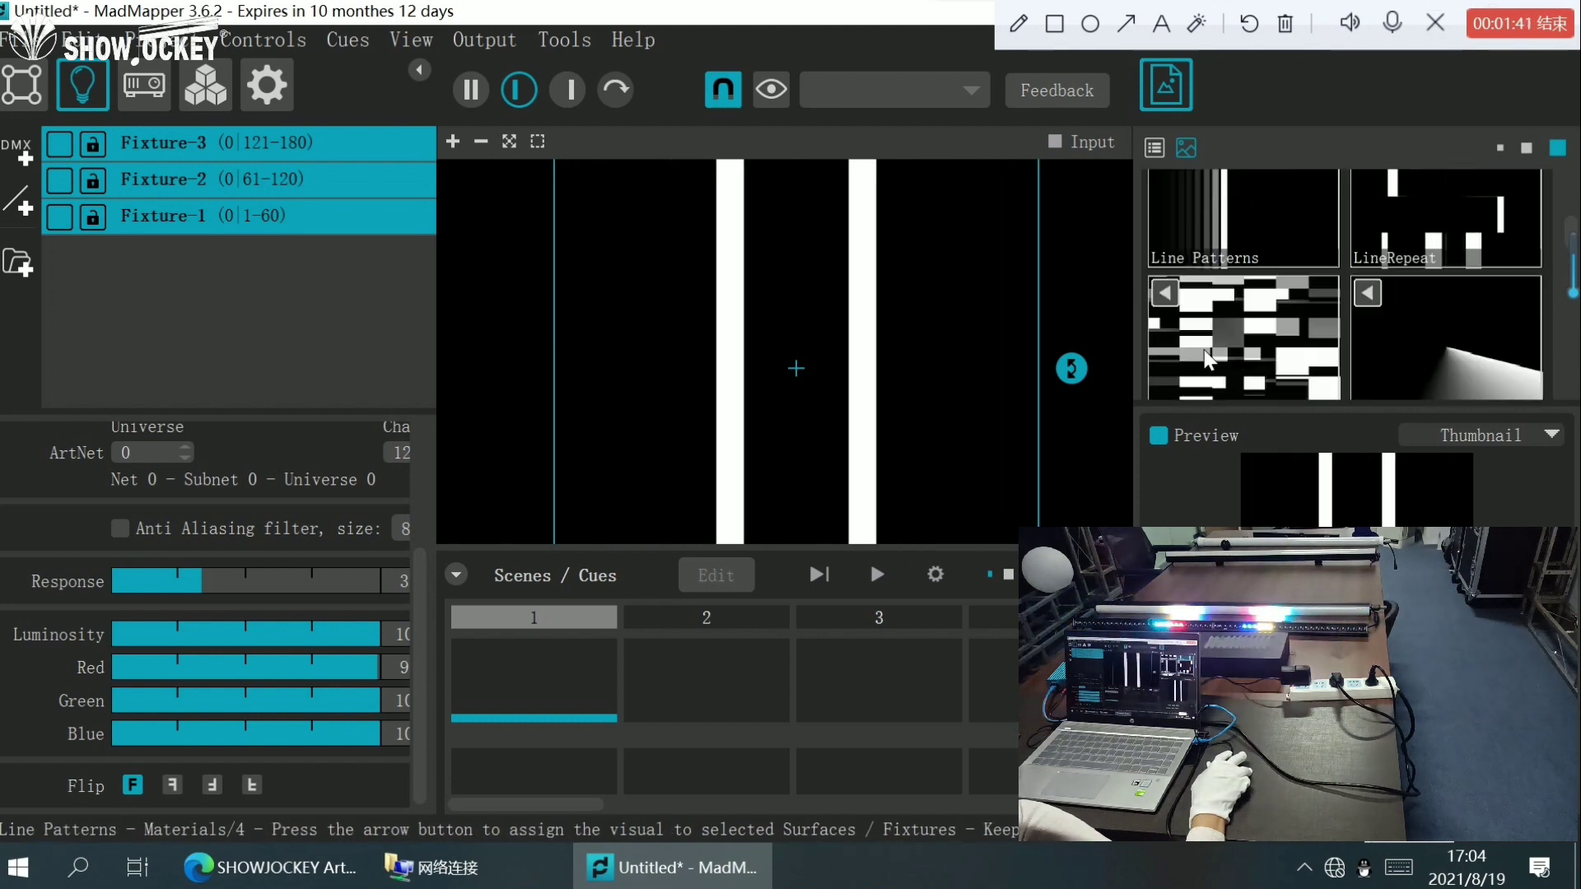
pyautogui.scroll(-1, 1359, 352)
pyautogui.scroll(-1, 1358, 352)
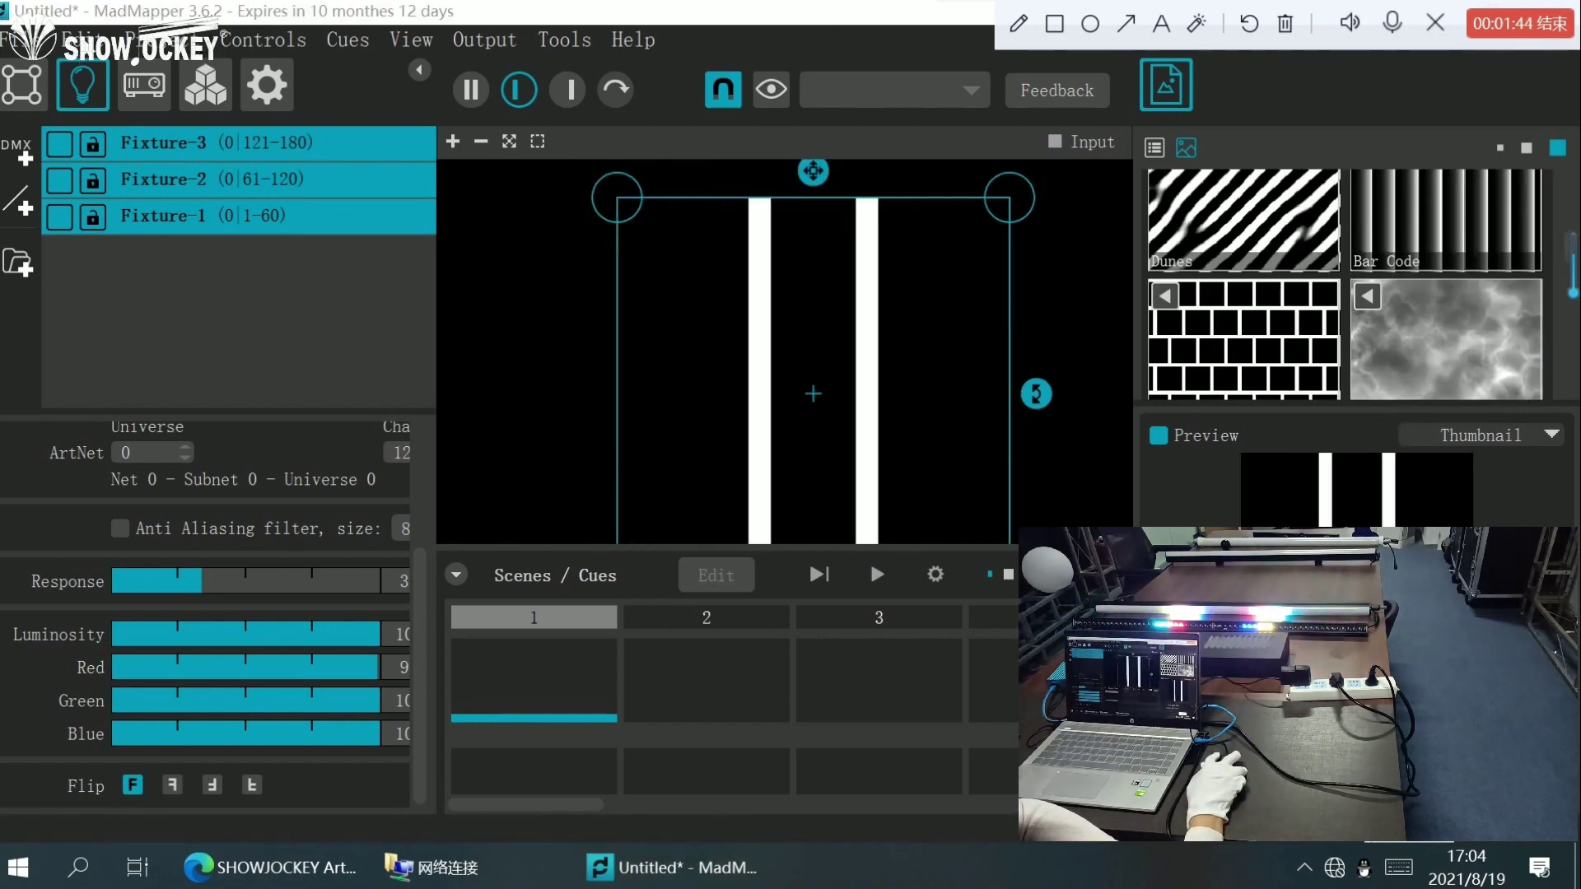
pyautogui.click(80, 38)
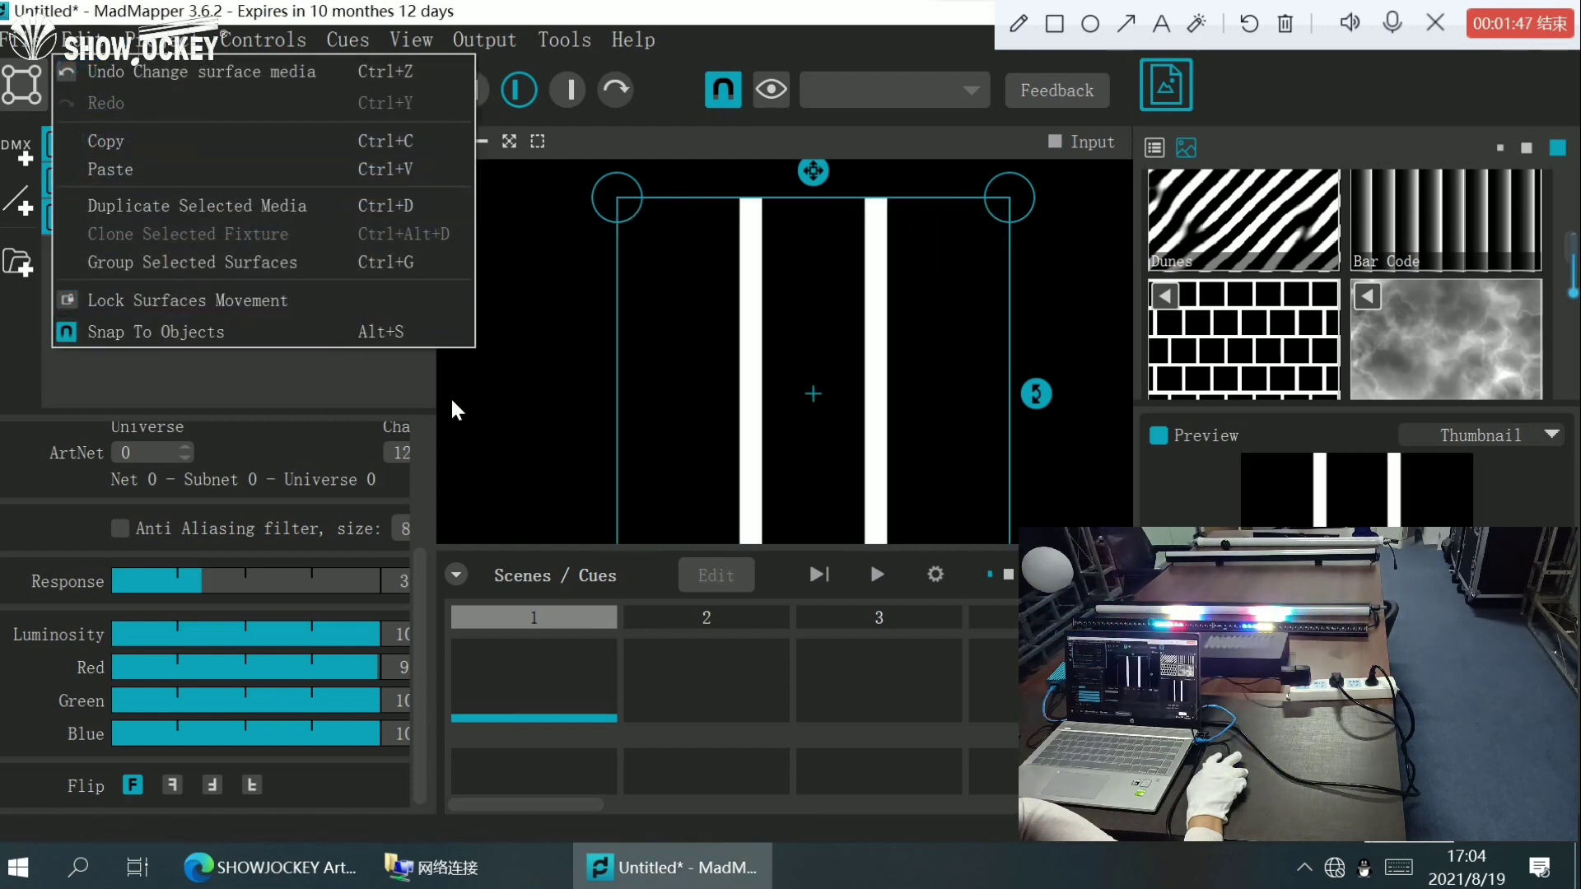
pyautogui.press('Escape')
pyautogui.scroll(-2, 1424, 320)
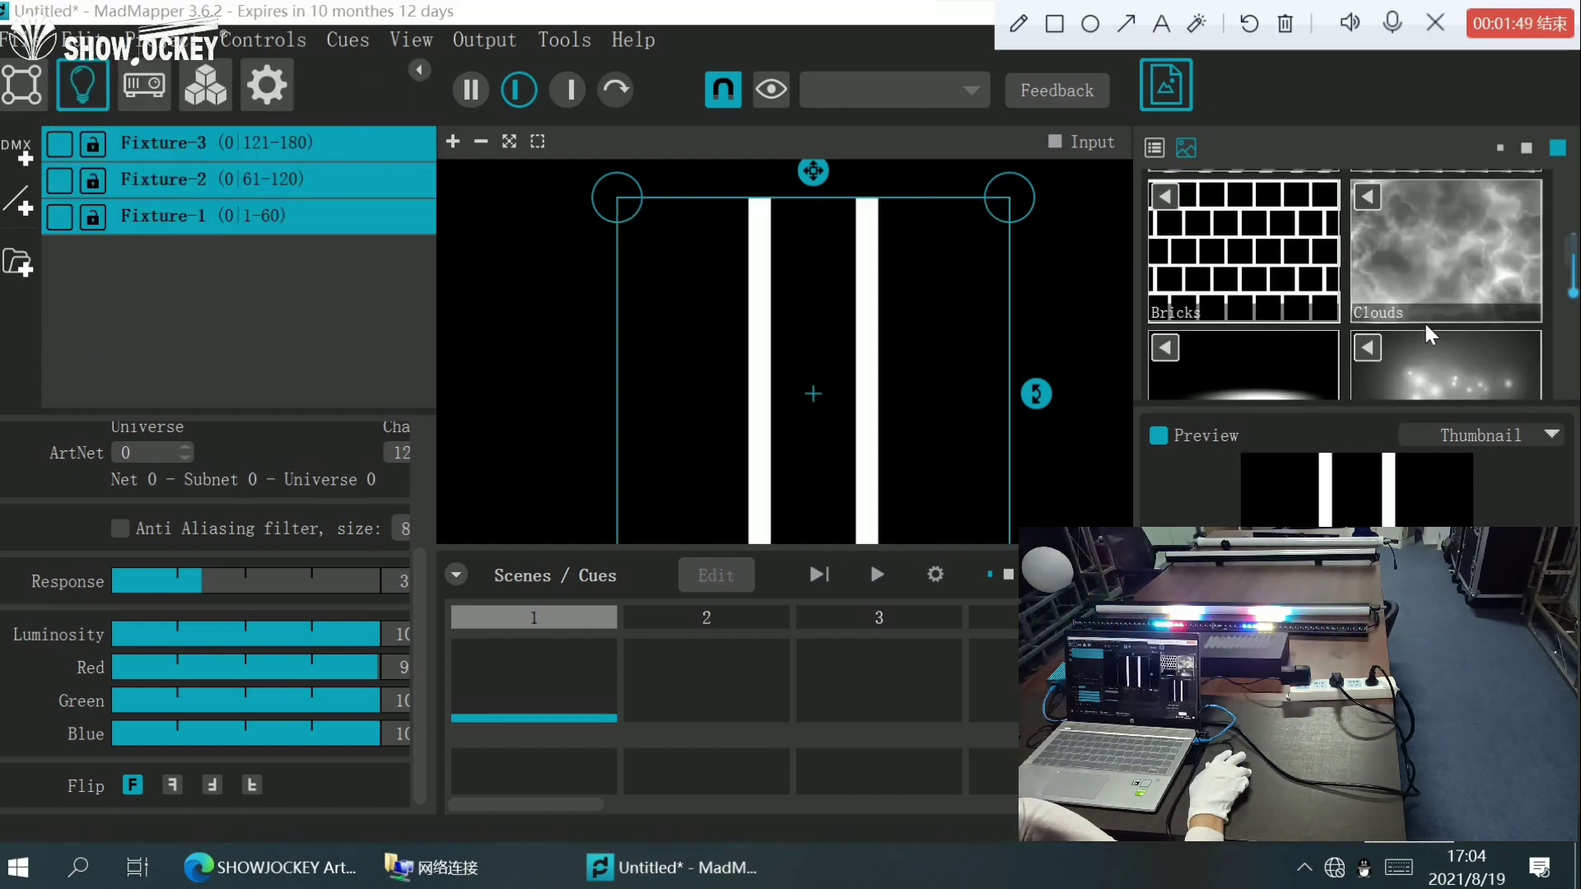
pyautogui.scroll(-2, 1412, 303)
pyautogui.click(1389, 303)
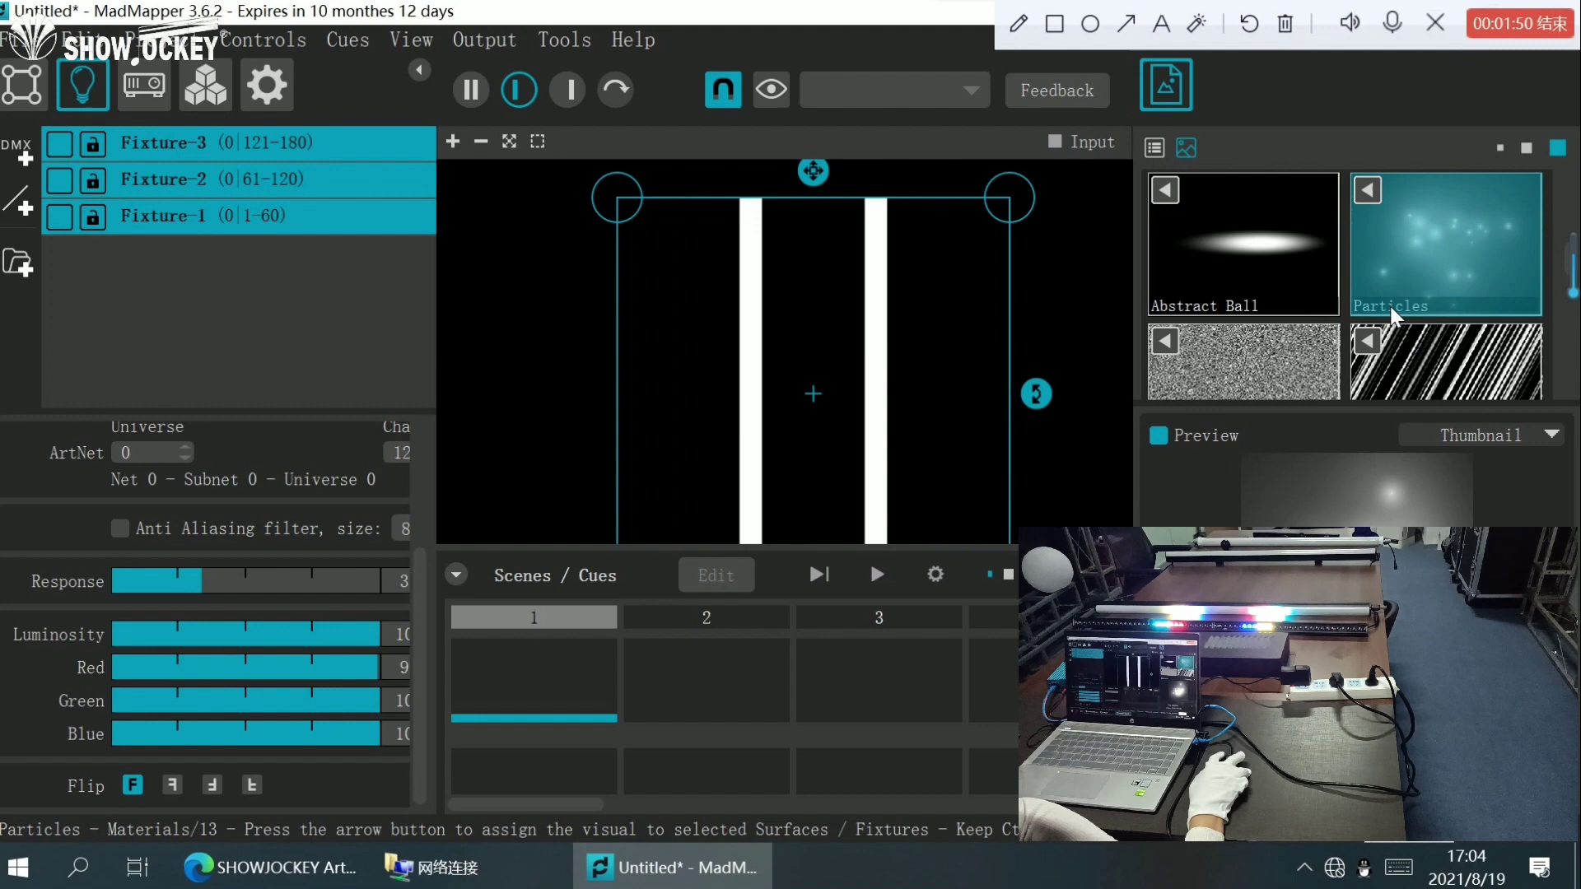
pyautogui.click(1365, 191)
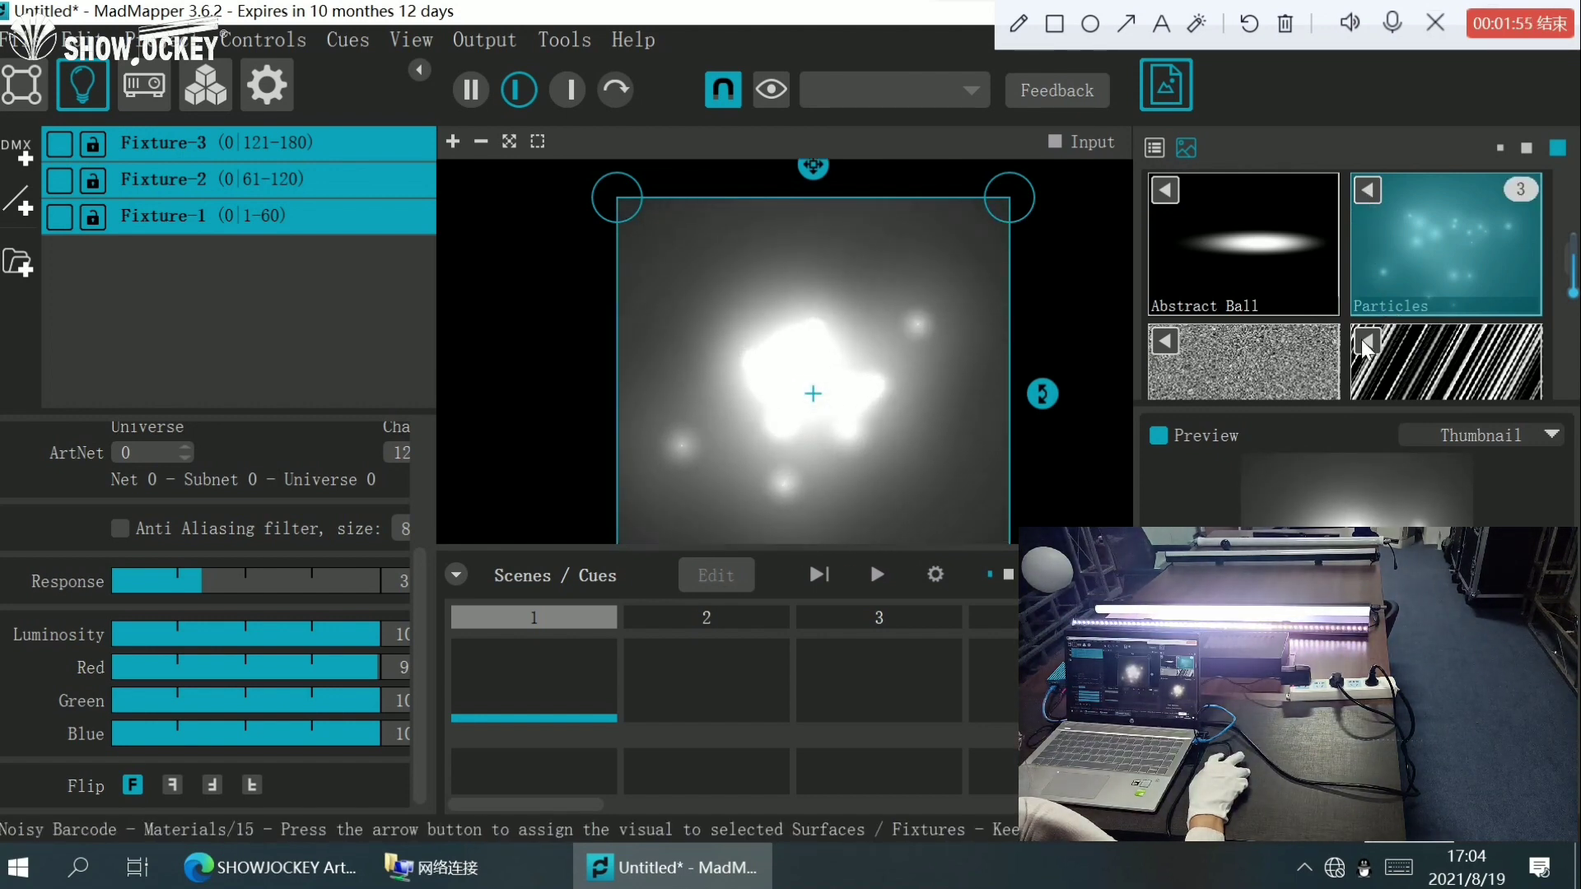
pyautogui.scroll(-2, 1353, 323)
pyautogui.click(1381, 288)
pyautogui.scroll(-2, 1381, 288)
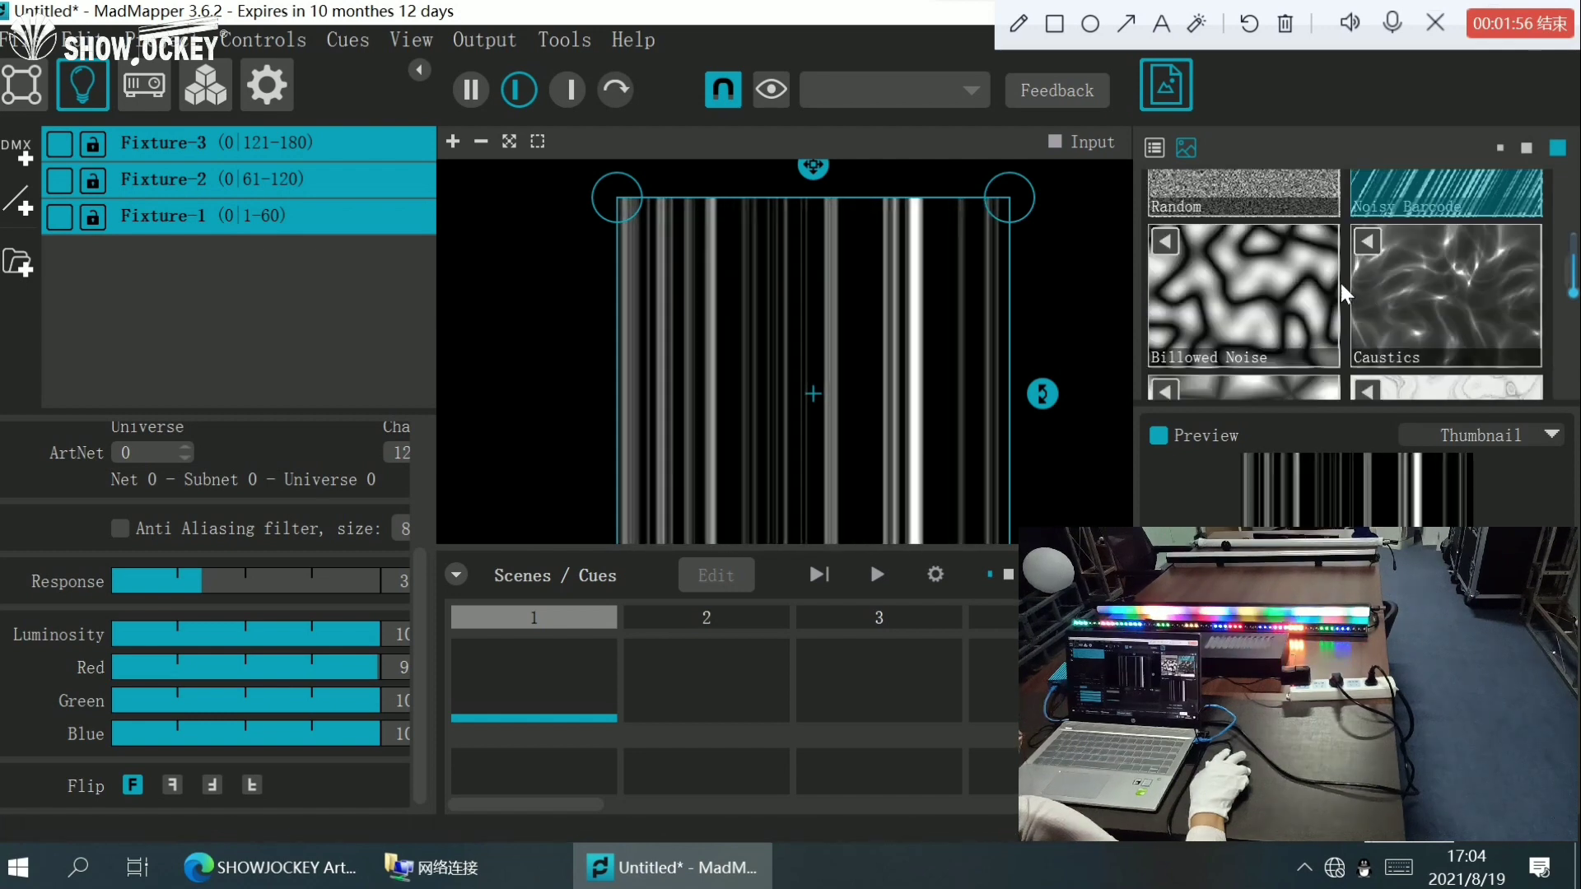
pyautogui.scroll(-2, 1377, 286)
pyautogui.scroll(-2, 1370, 284)
pyautogui.scroll(-2, 1368, 284)
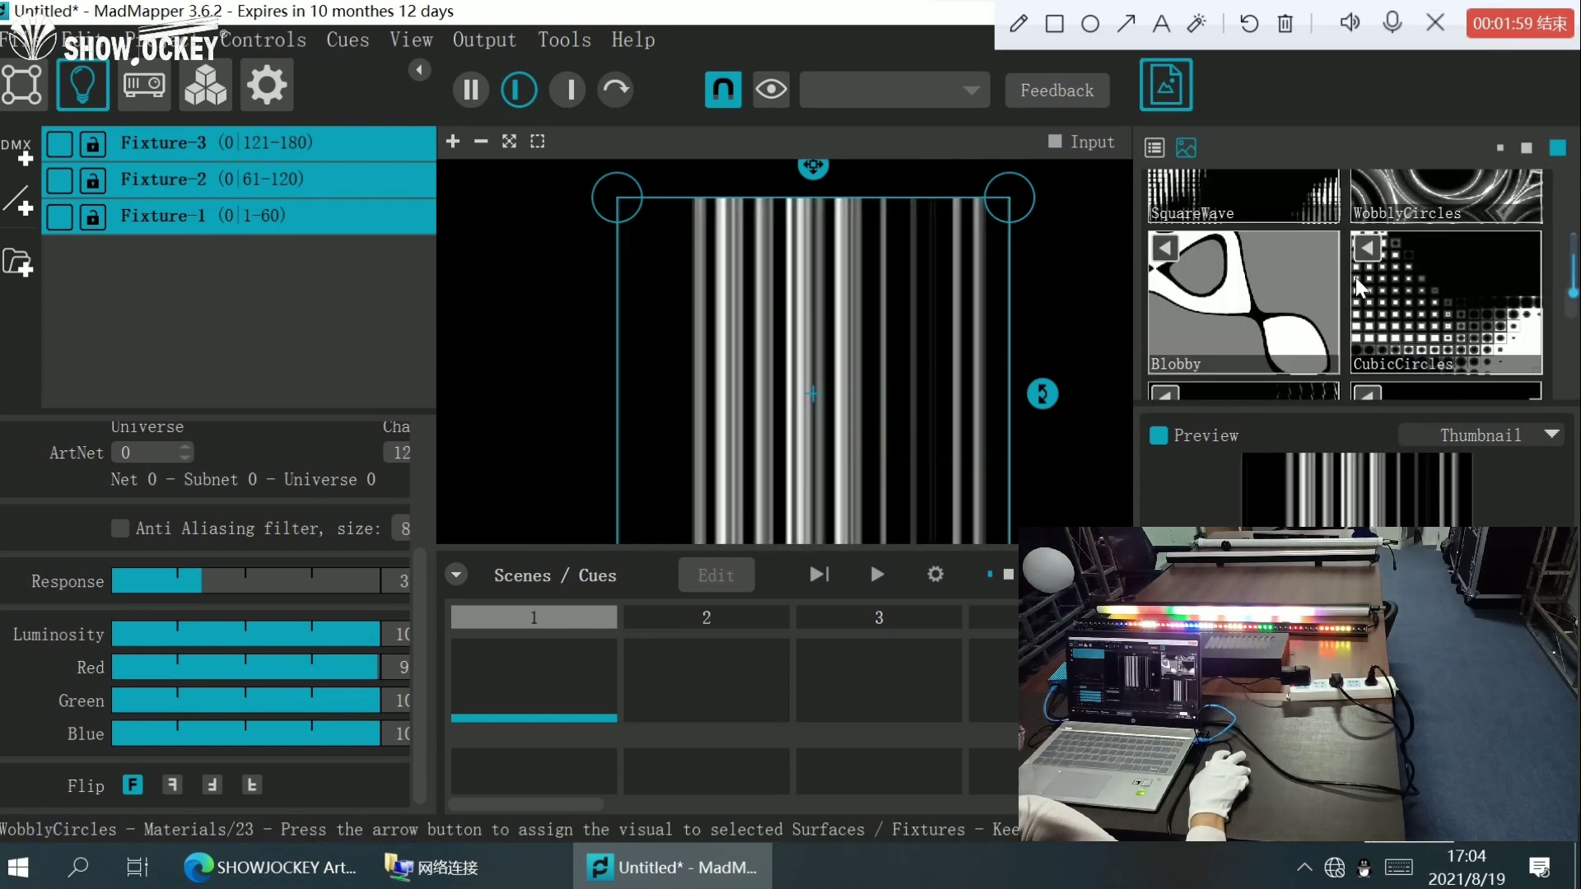
pyautogui.scroll(-2, 1368, 287)
pyautogui.scroll(-2, 1366, 290)
pyautogui.scroll(-2, 1367, 297)
pyautogui.scroll(2, 1368, 297)
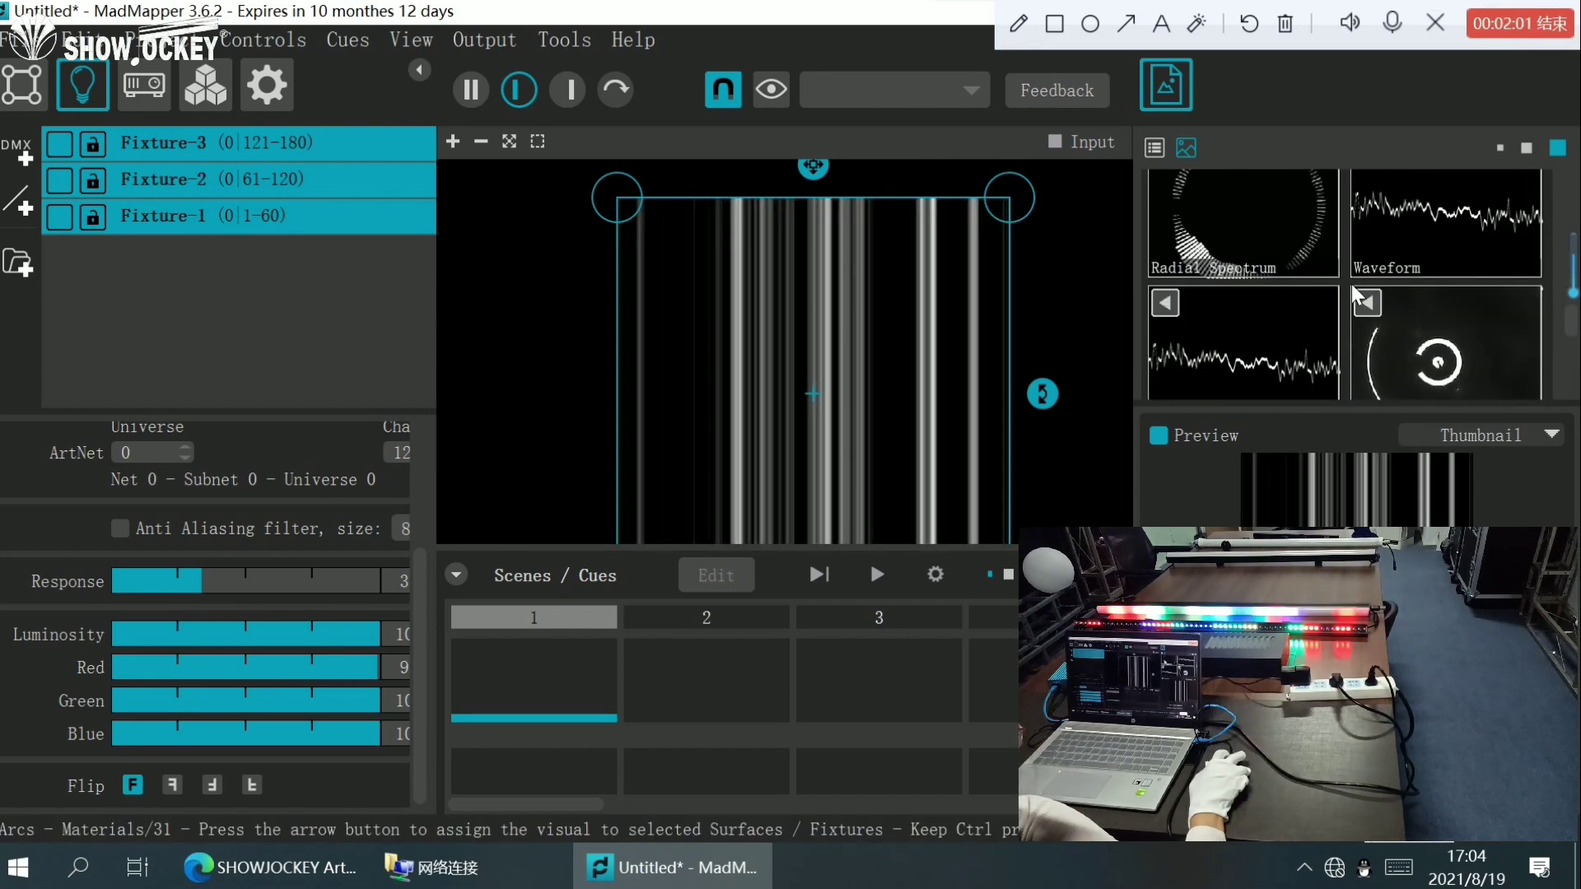